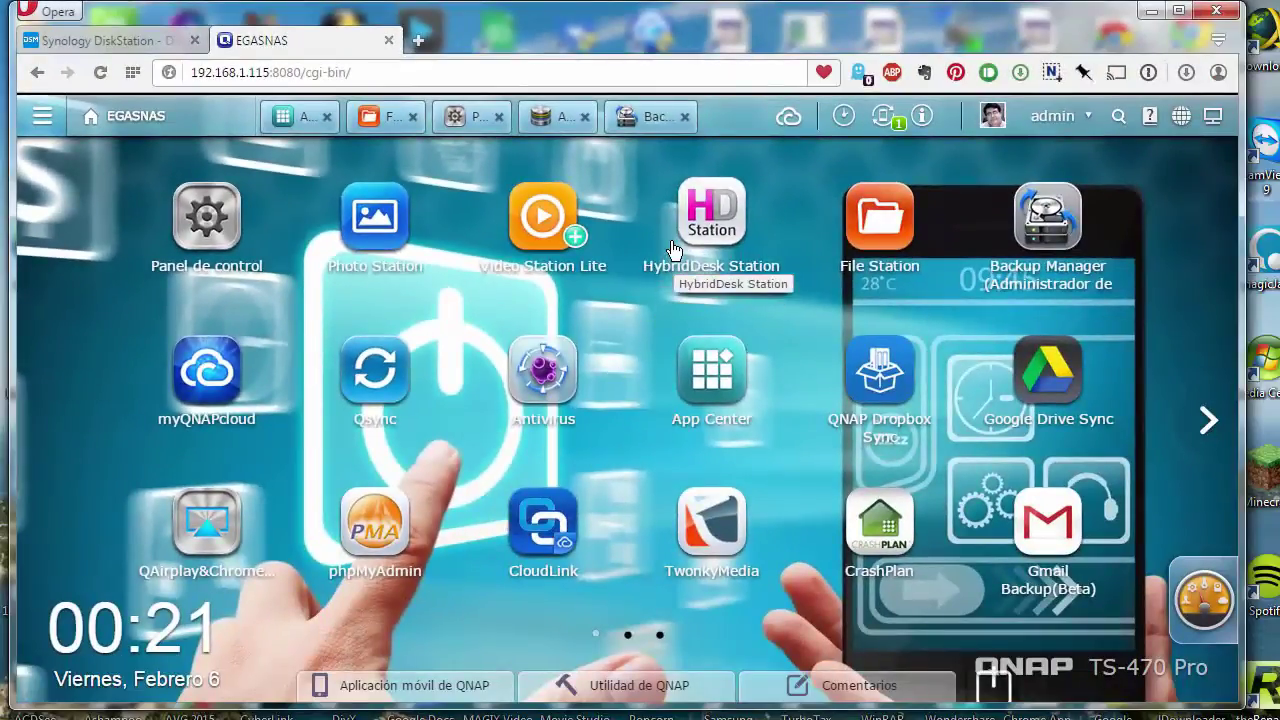
- Show Storage Manager's Información general overview: Volume1 at 7.1 of 8.1 TB, four disks
left_click(548, 118)
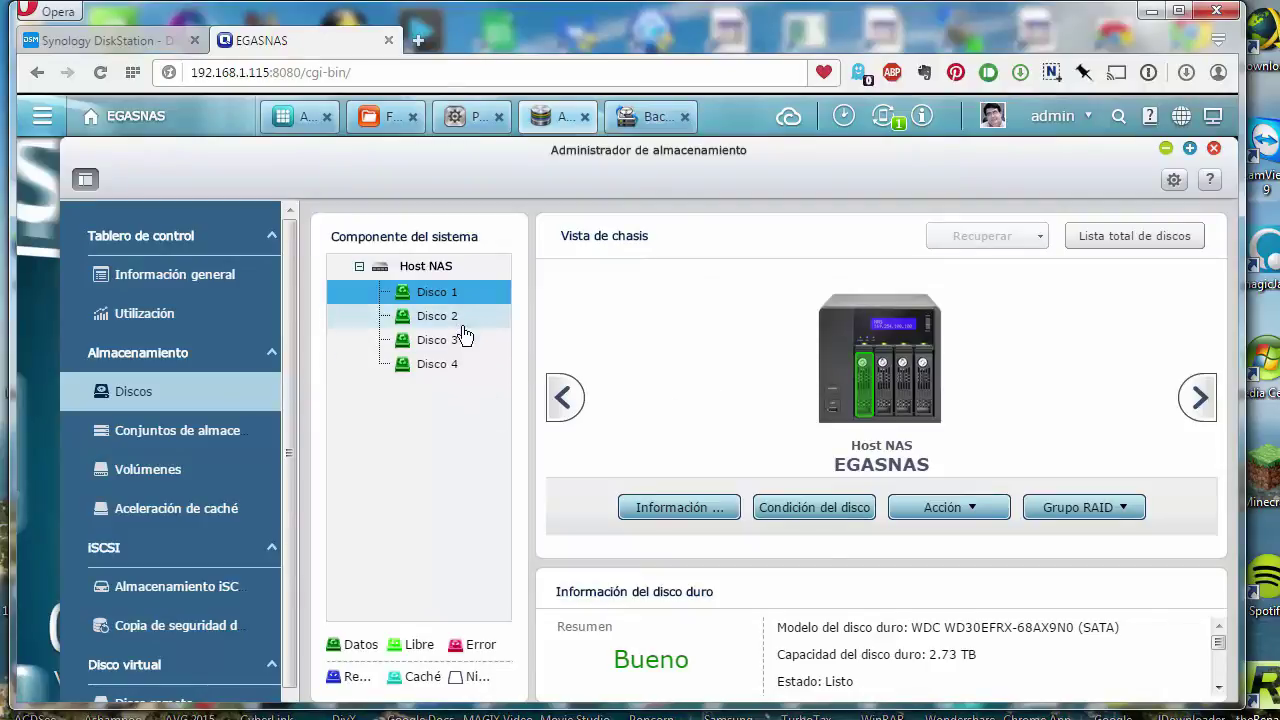
left_click(195, 284)
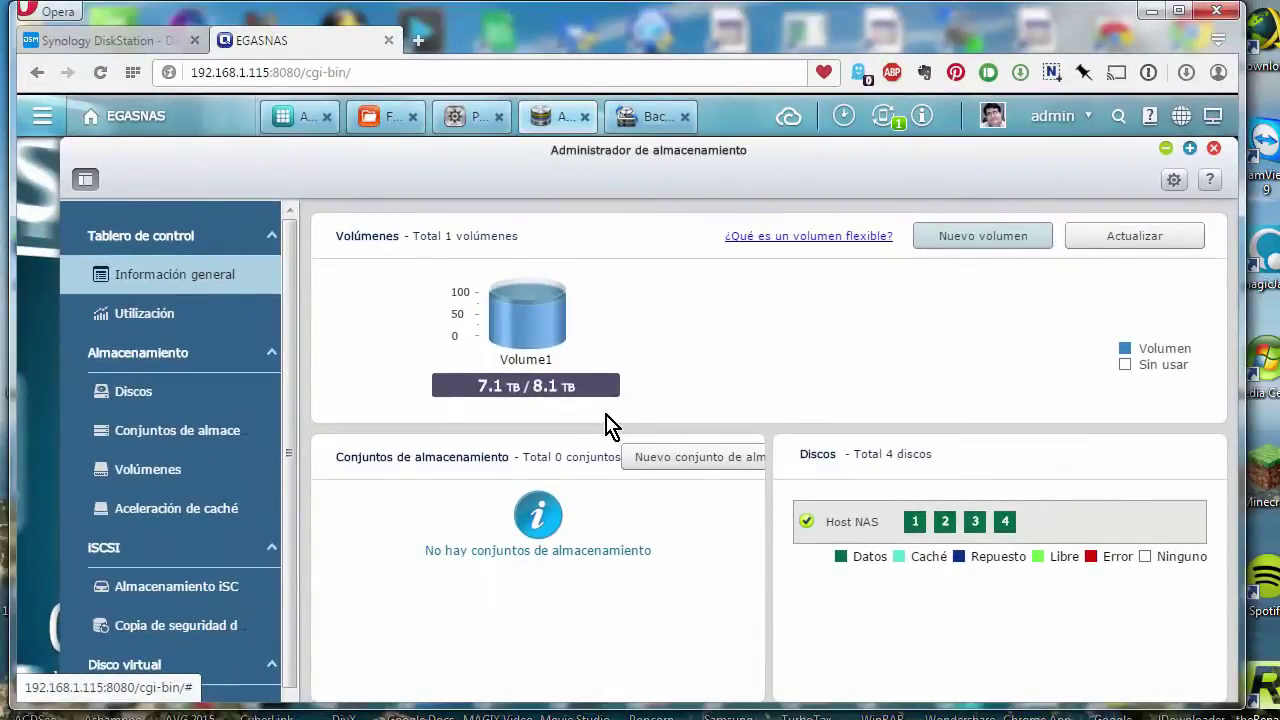
- Show Volume1's details (RAID 5, EXT4, 8.12 TB) and select the 523.43 GB Multimedia folder
left_click(146, 482)
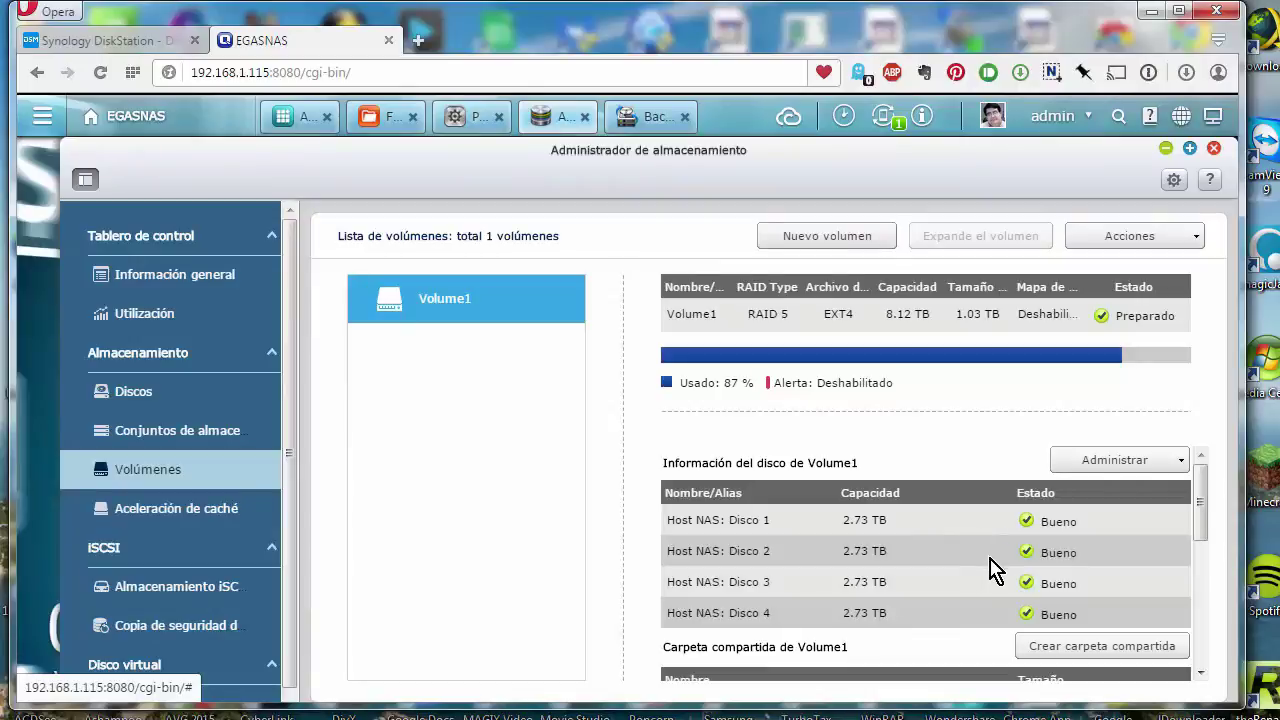
scroll(975, 565, "down", 5)
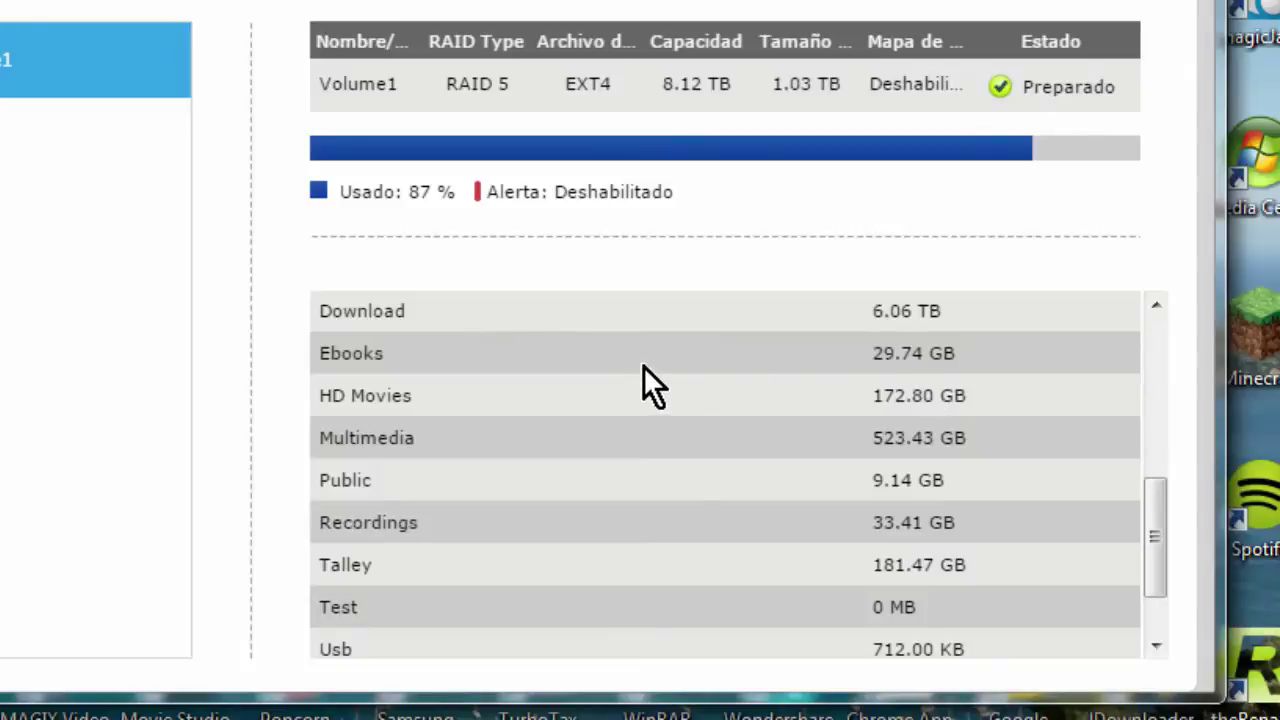
left_click(899, 452)
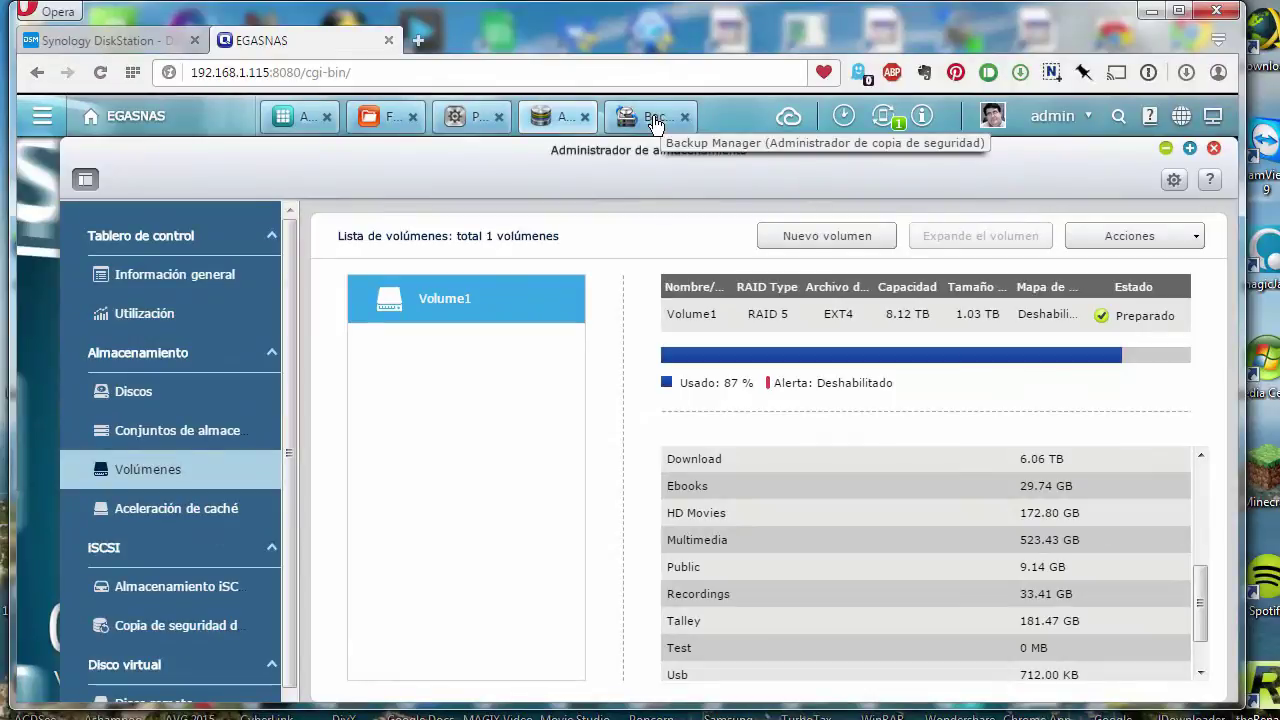
- In Backup Manager, browse the Rsync and RTRR pages, ending on the empty NAS to NAS page
left_click(655, 118)
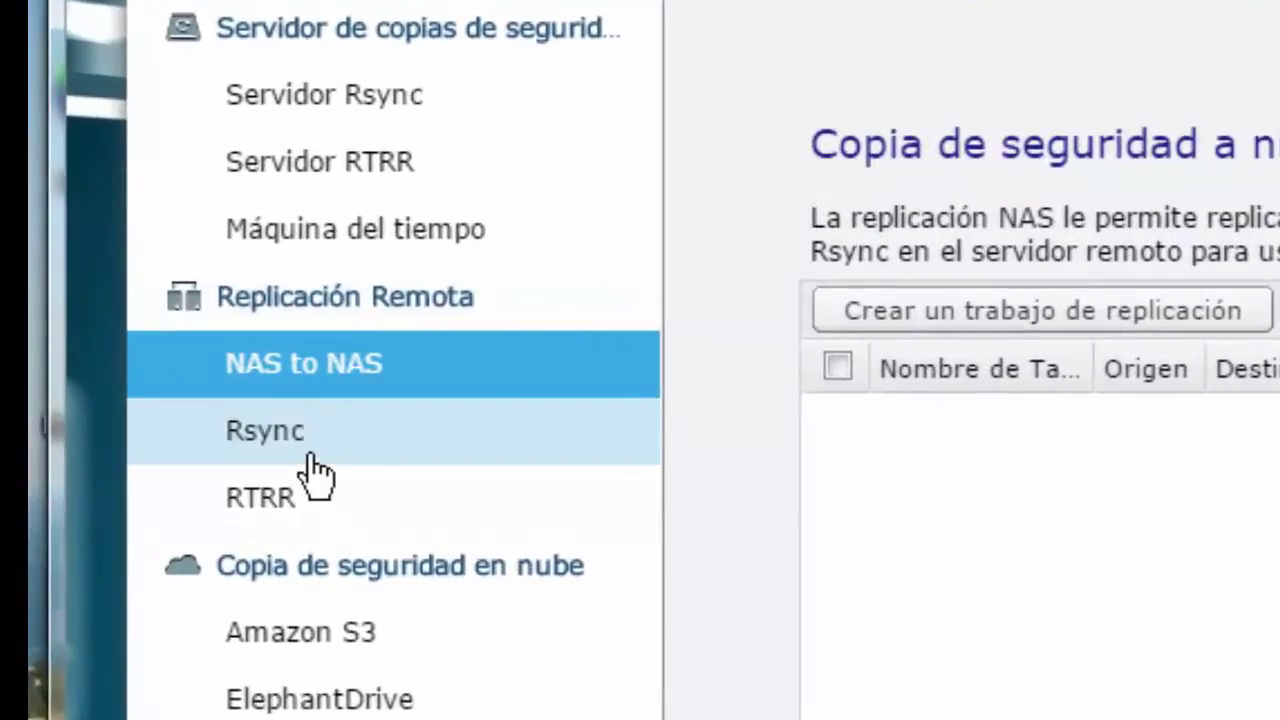
left_click(140, 405)
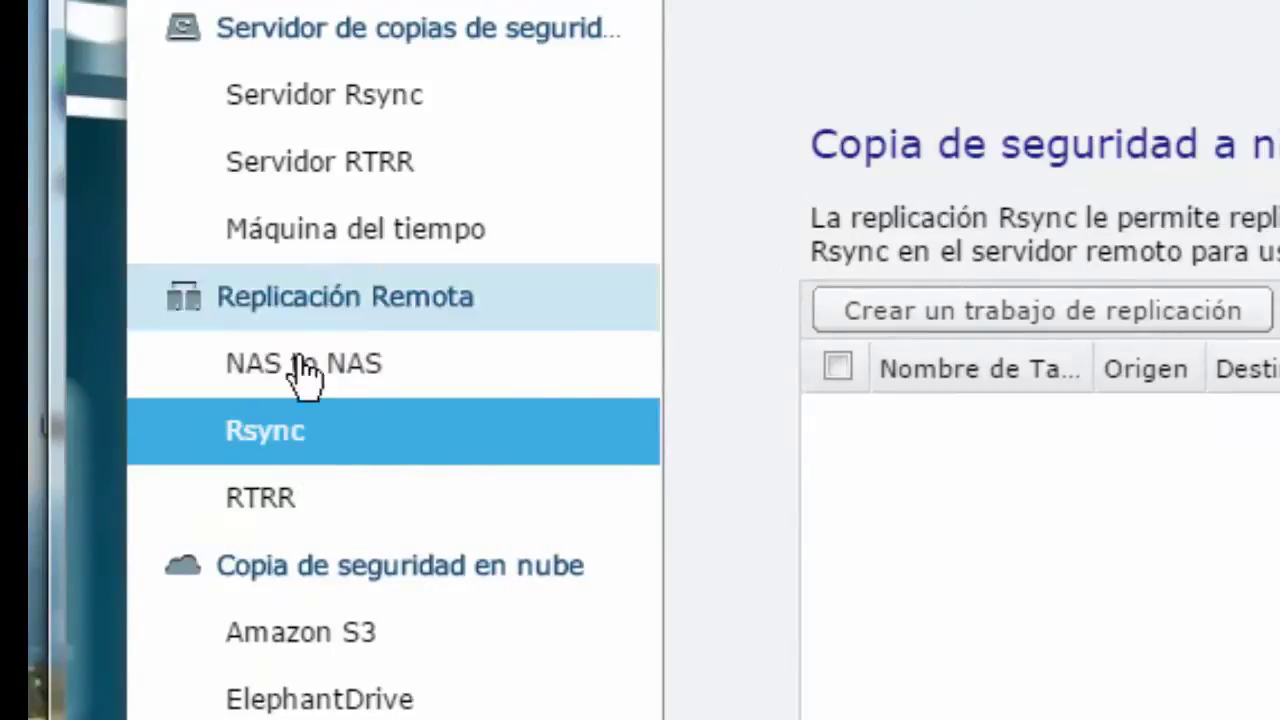
left_click(362, 518)
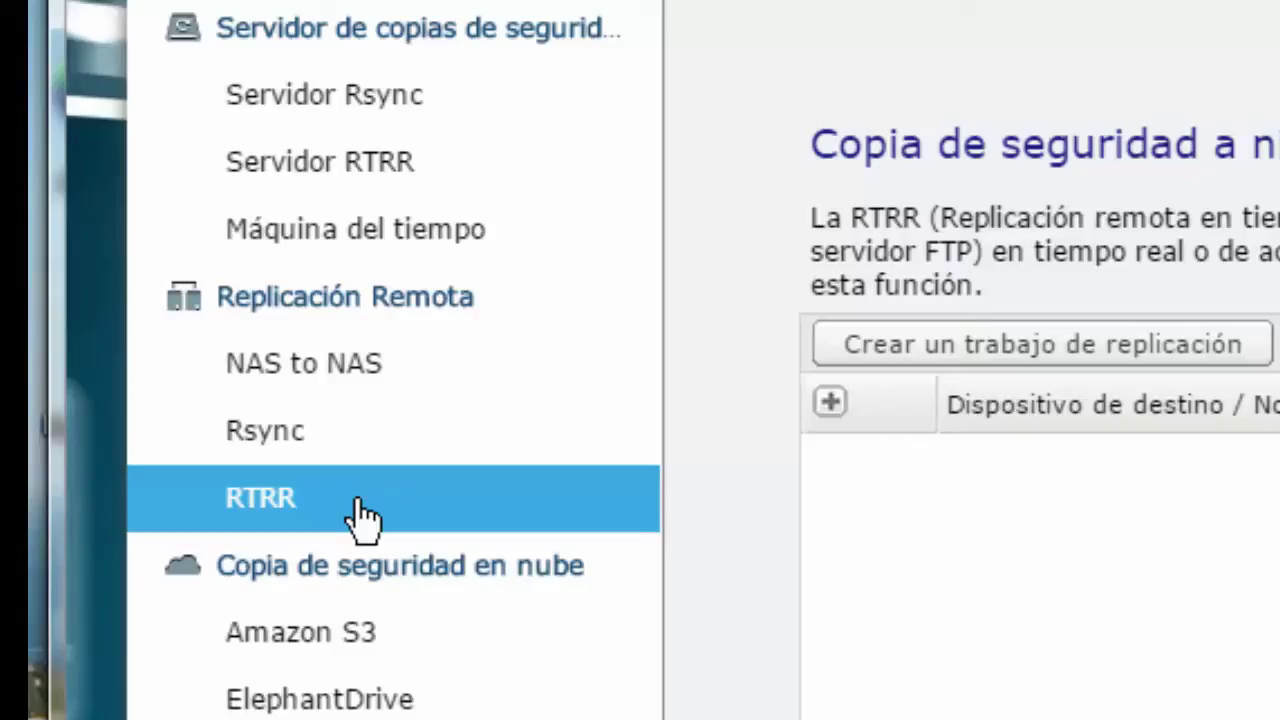
left_click(360, 381)
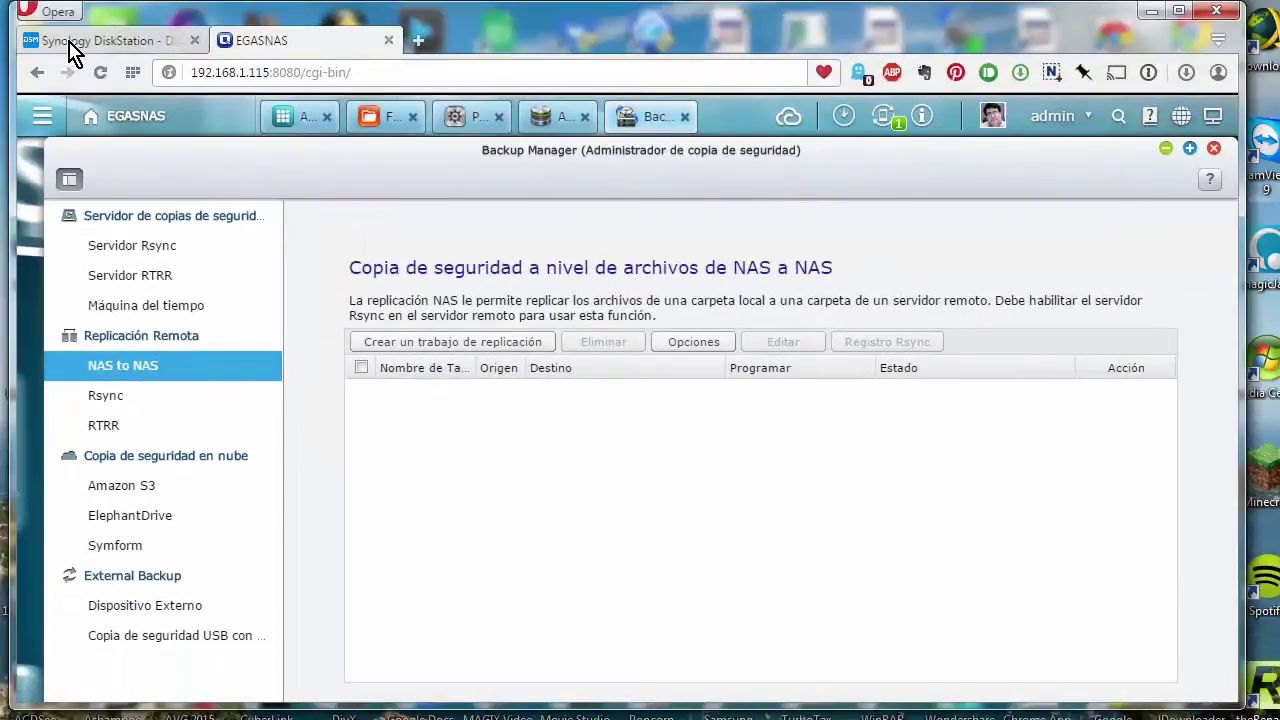
- On the Synology DiskStation, launch Copias de seguridad y replicación from the main menu
left_click(74, 48)
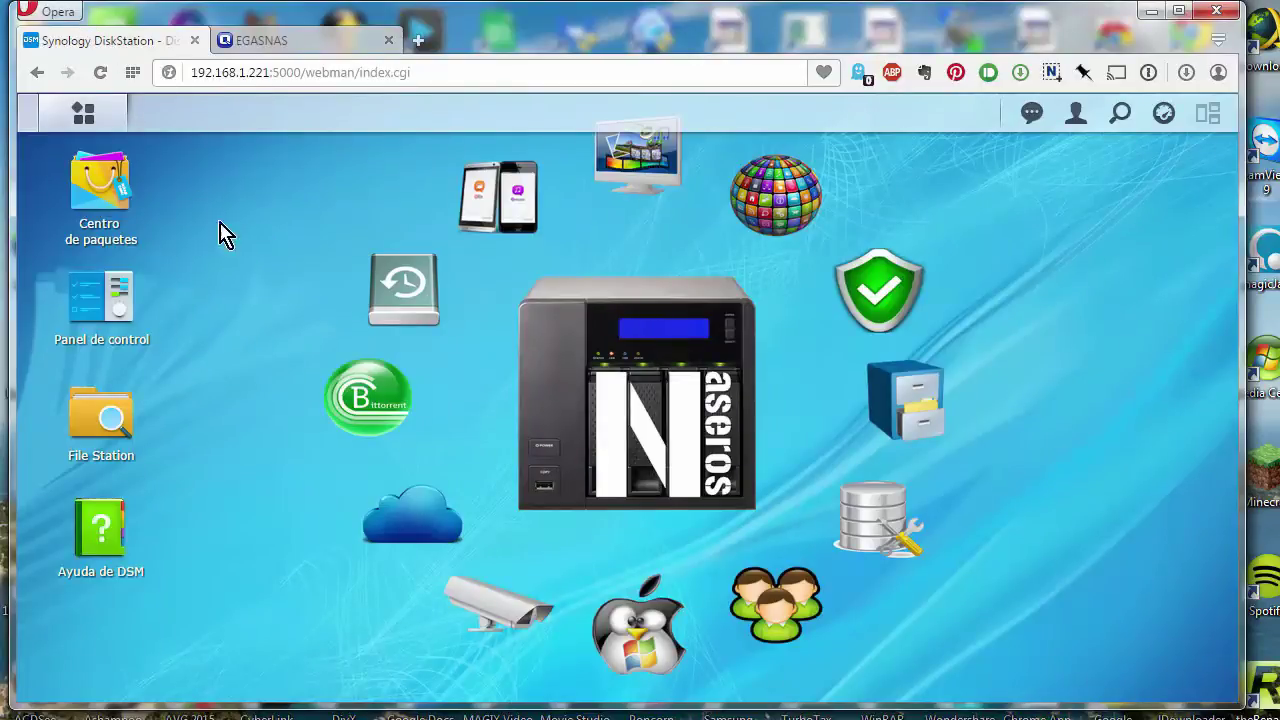
left_click(95, 122)
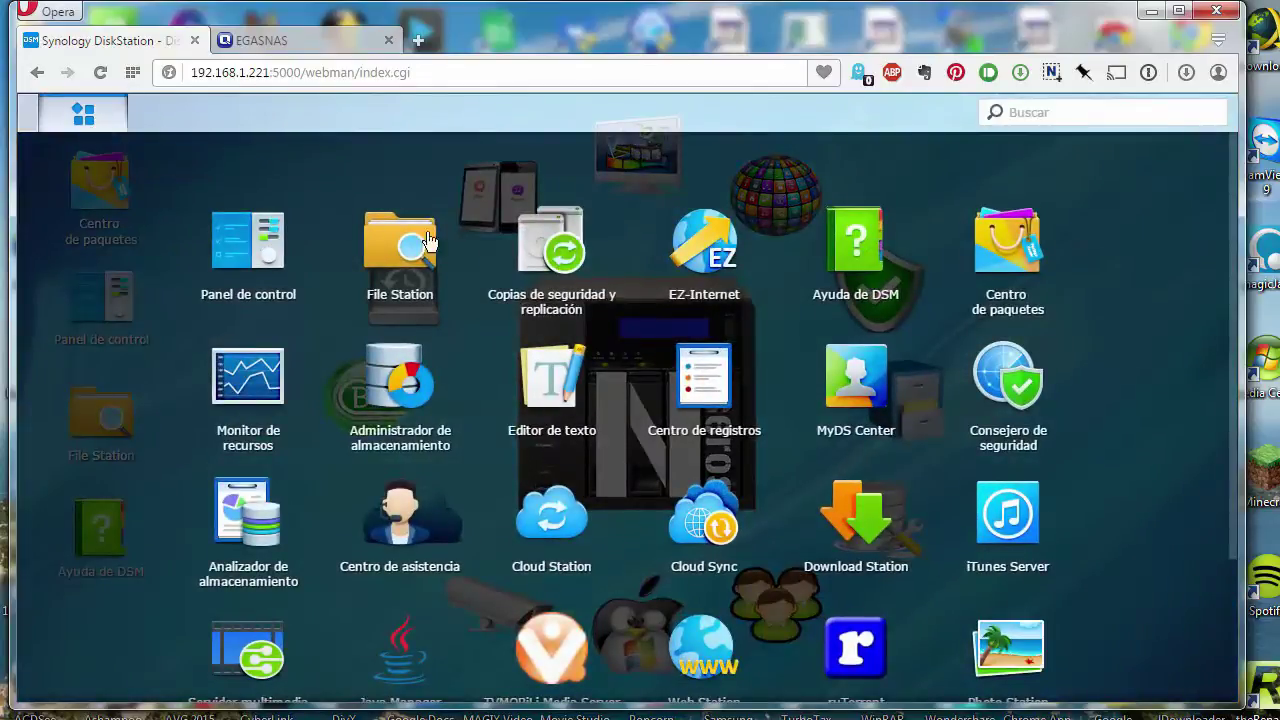
left_click(553, 262)
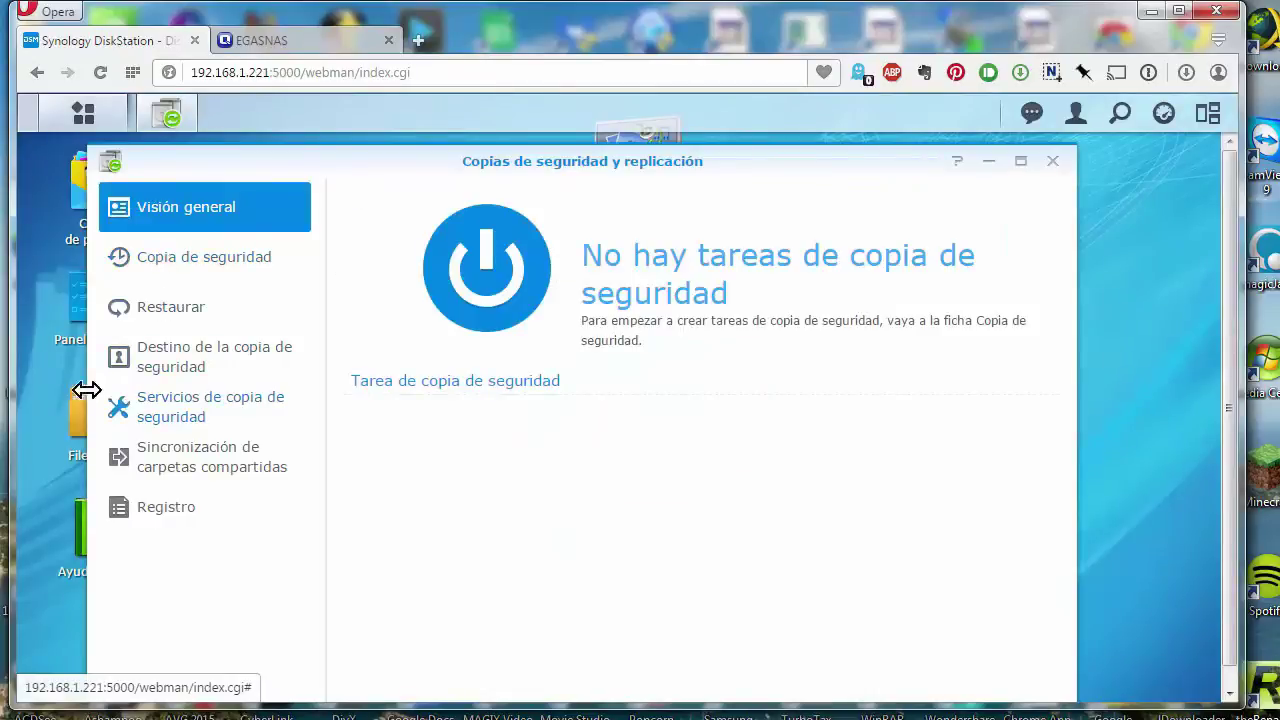
- View the Servicios de copia de seguridad destinations, settling on Destino de la copia de seguridad de red
left_click(195, 421)
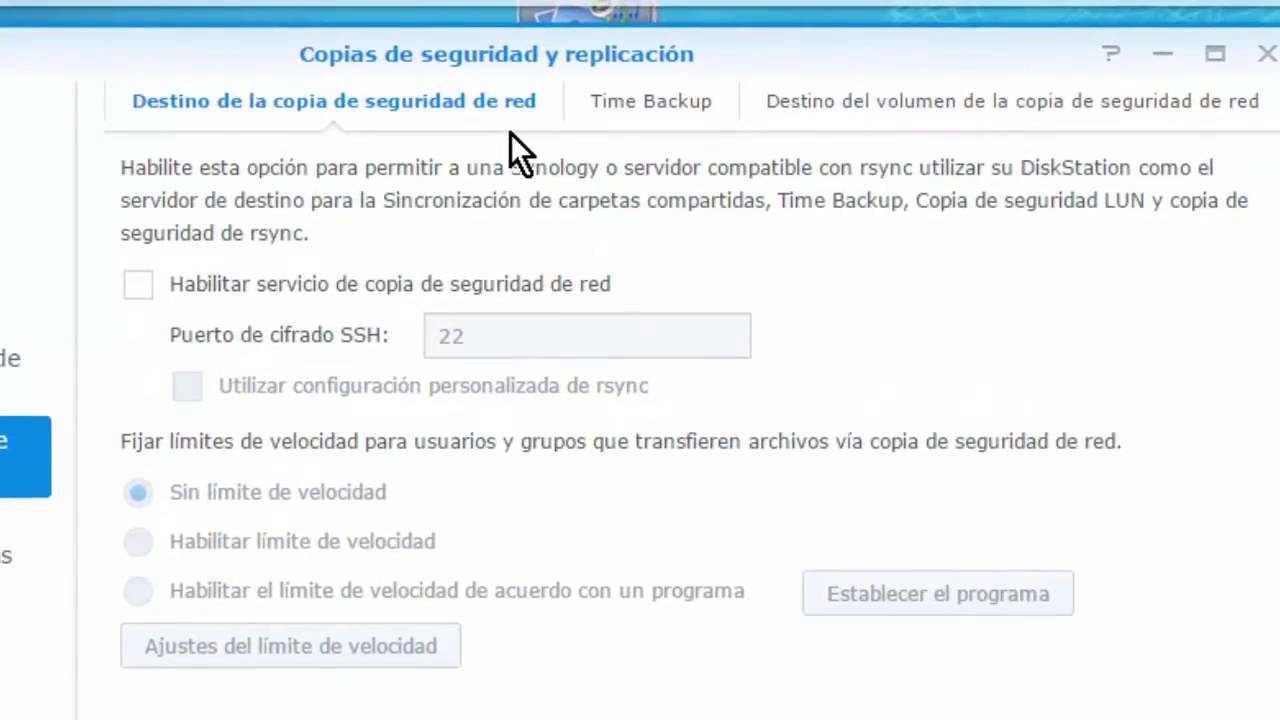
left_click(1066, 126)
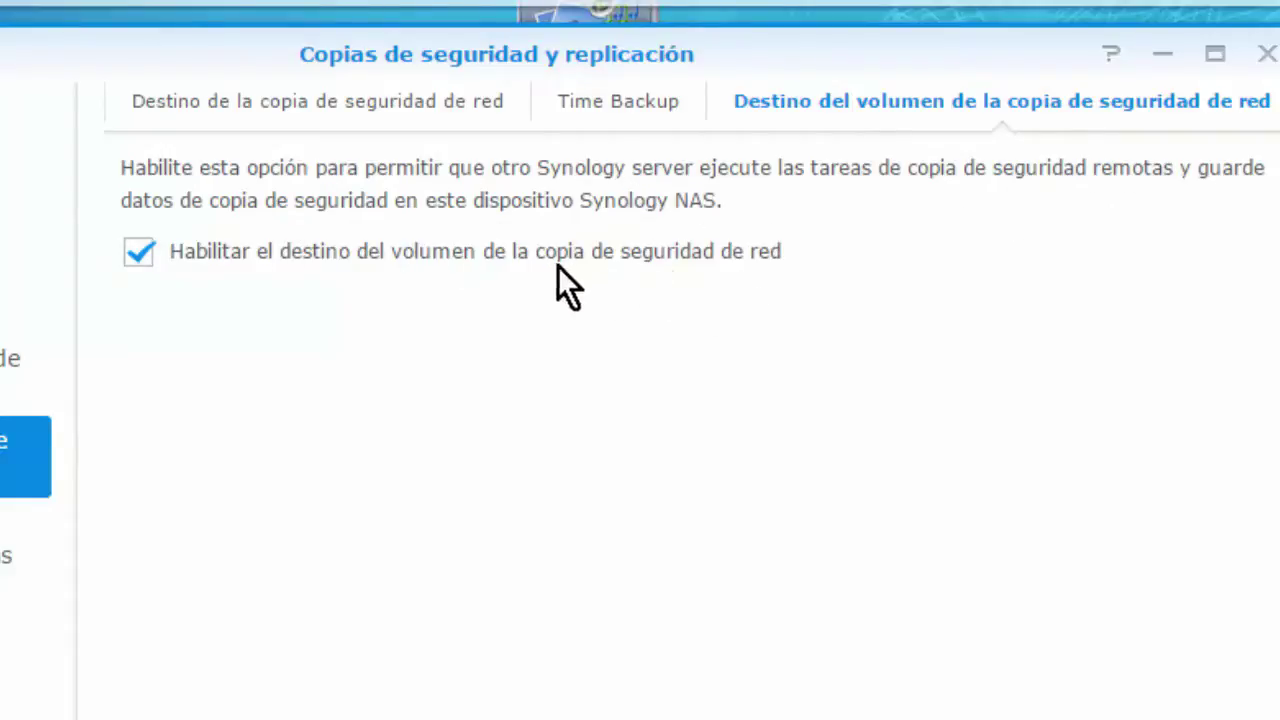
left_click(318, 112)
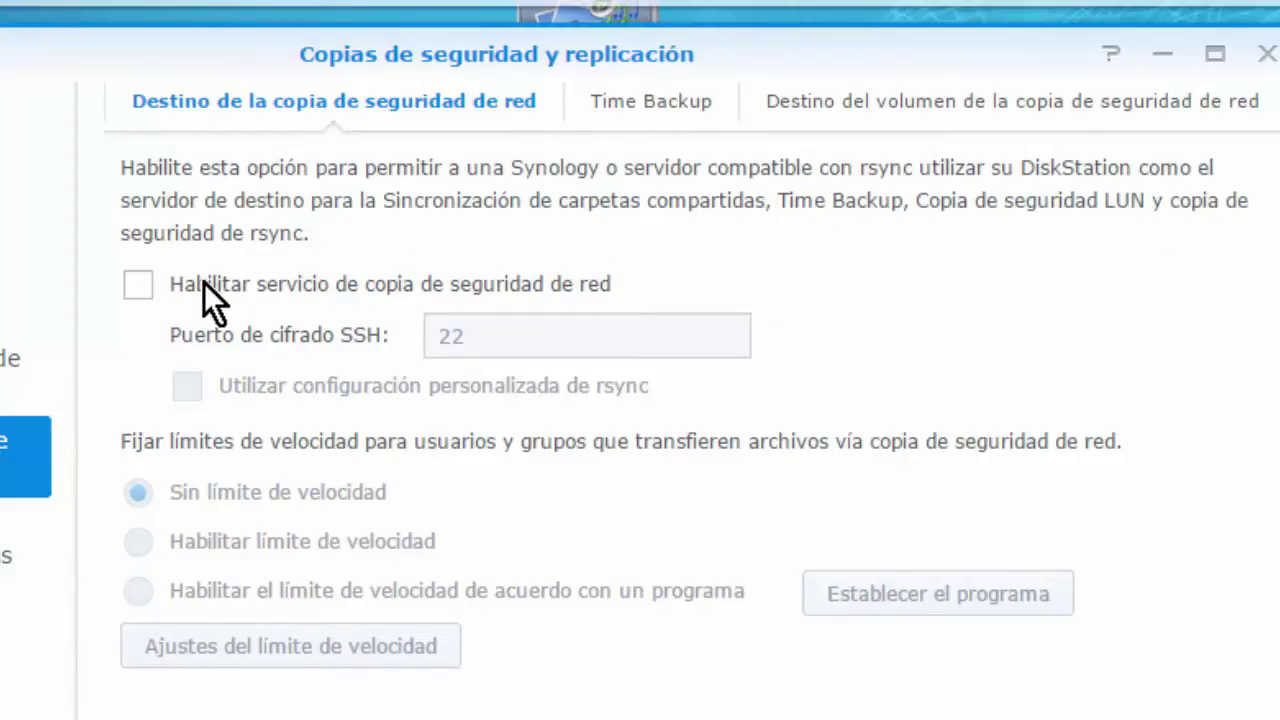
- Tick Habilitar servicio de copia de seguridad de red, apply it, and return to the QNAP NAS
left_click(140, 282)
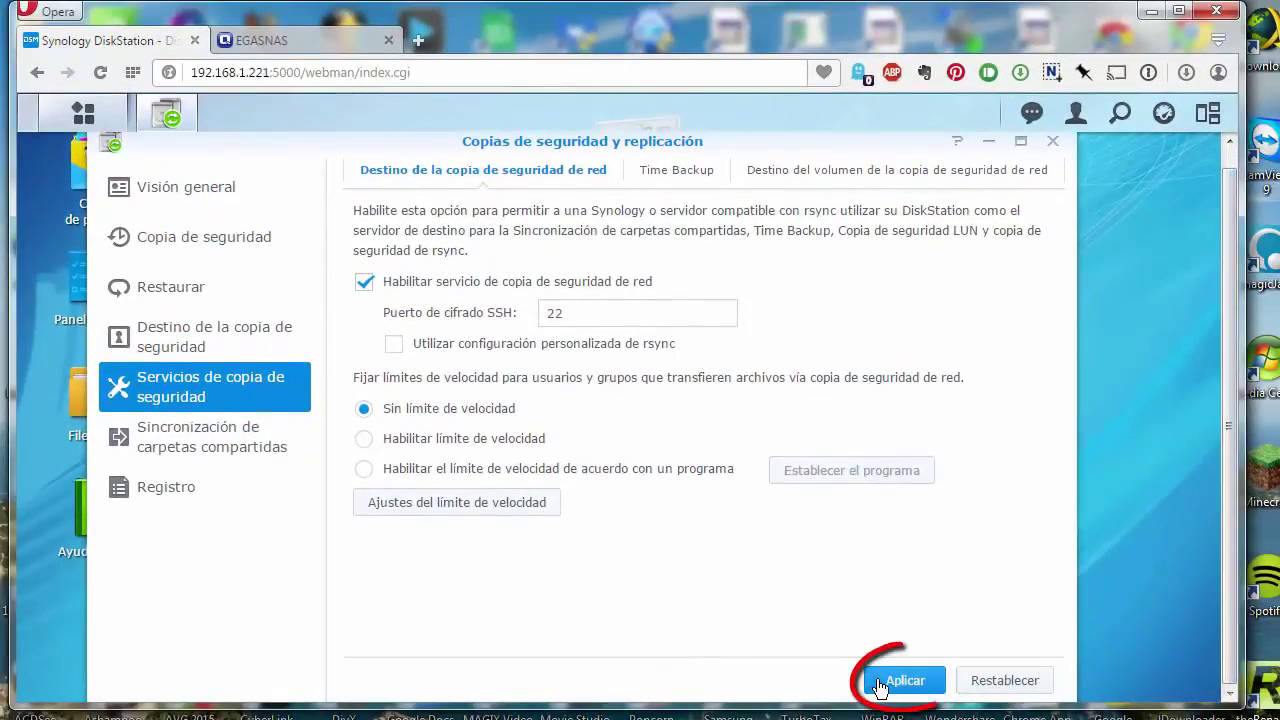
left_click(890, 714)
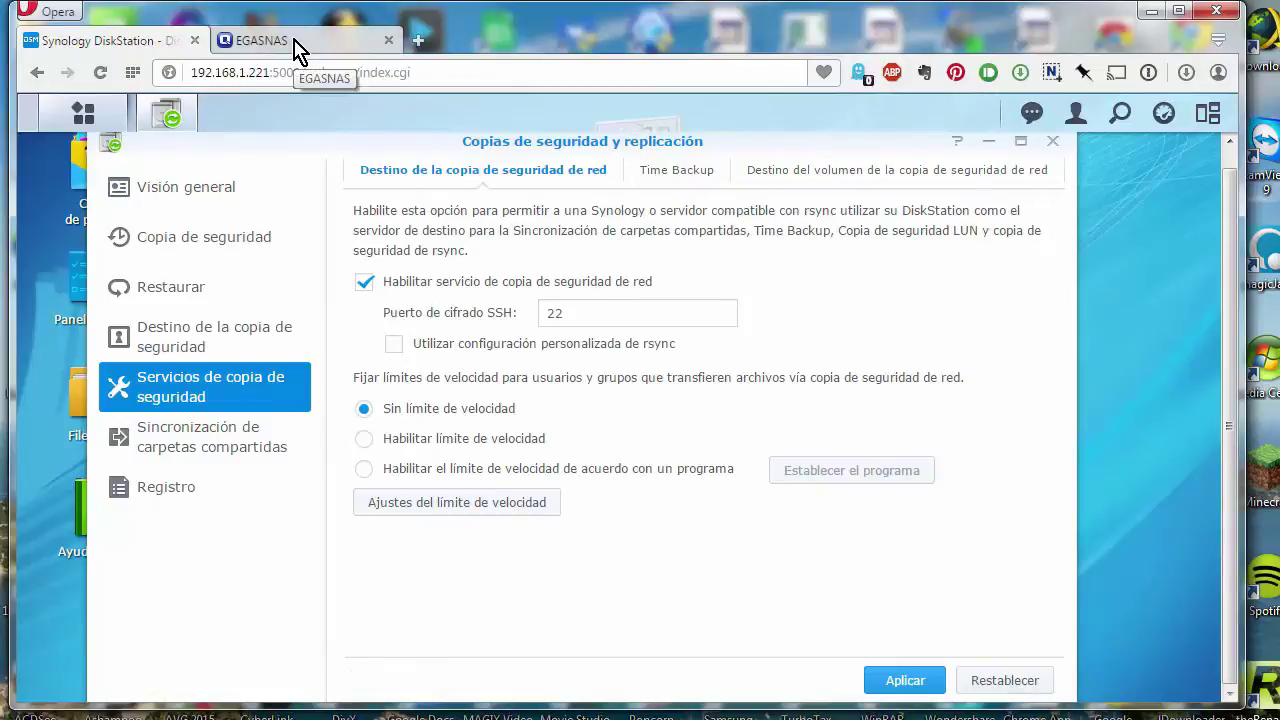
left_click(262, 40)
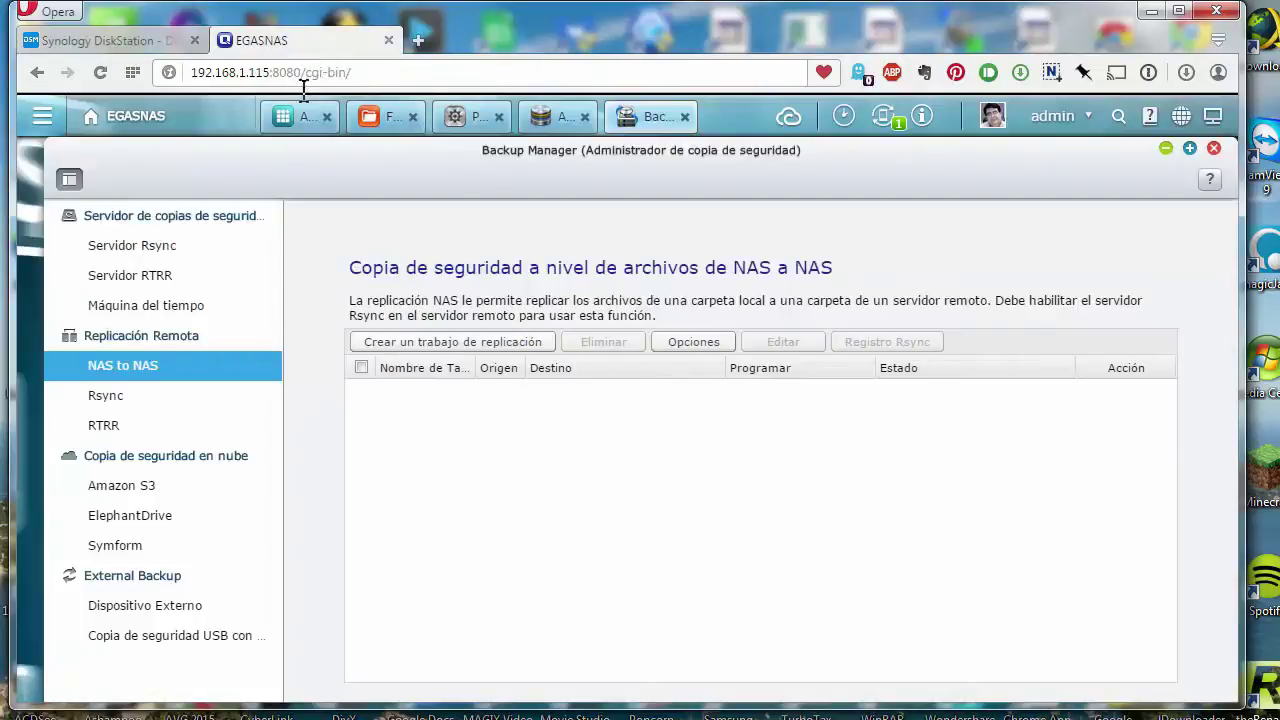
- Create a replication job named 'Multimedia' and bring up its remote site Configuración
left_click(477, 345)
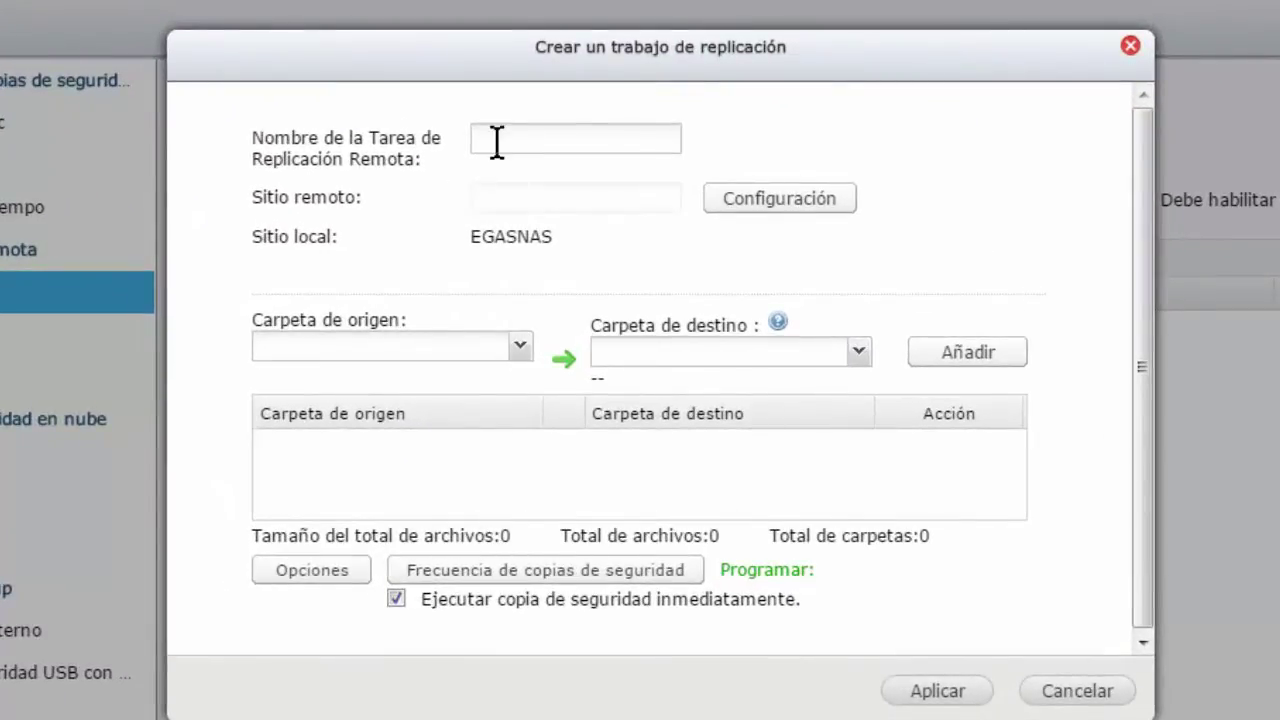
left_click(497, 141)
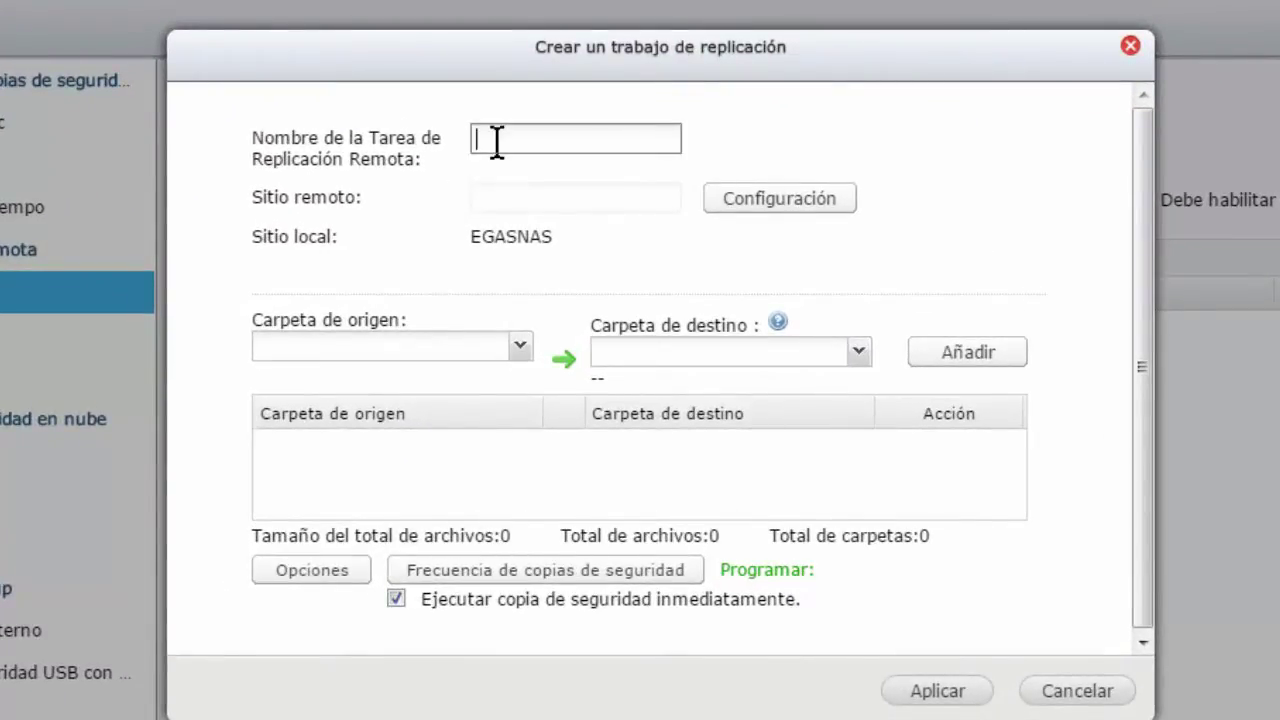
type("My")
key("BackSpace")
type("ultimedia")
left_click(731, 205)
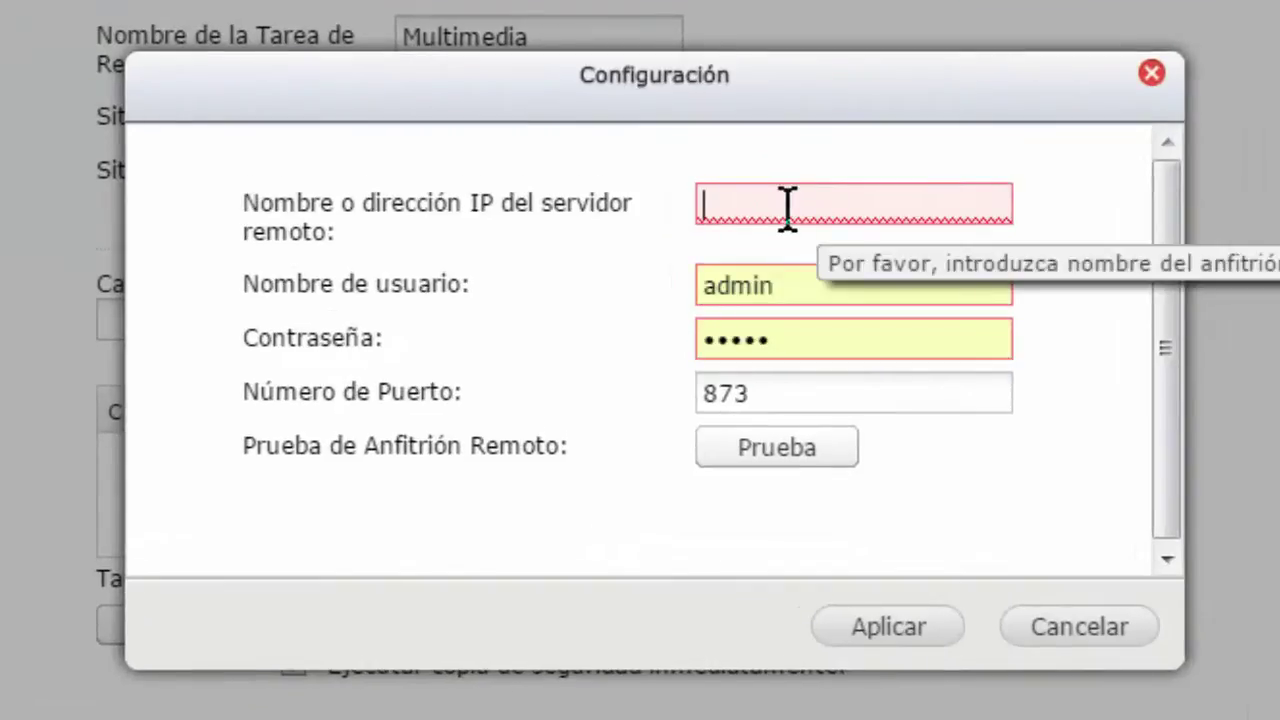
- Enter remote IP 192.168.1.221 and the account password, test the connection, and apply
type("1")
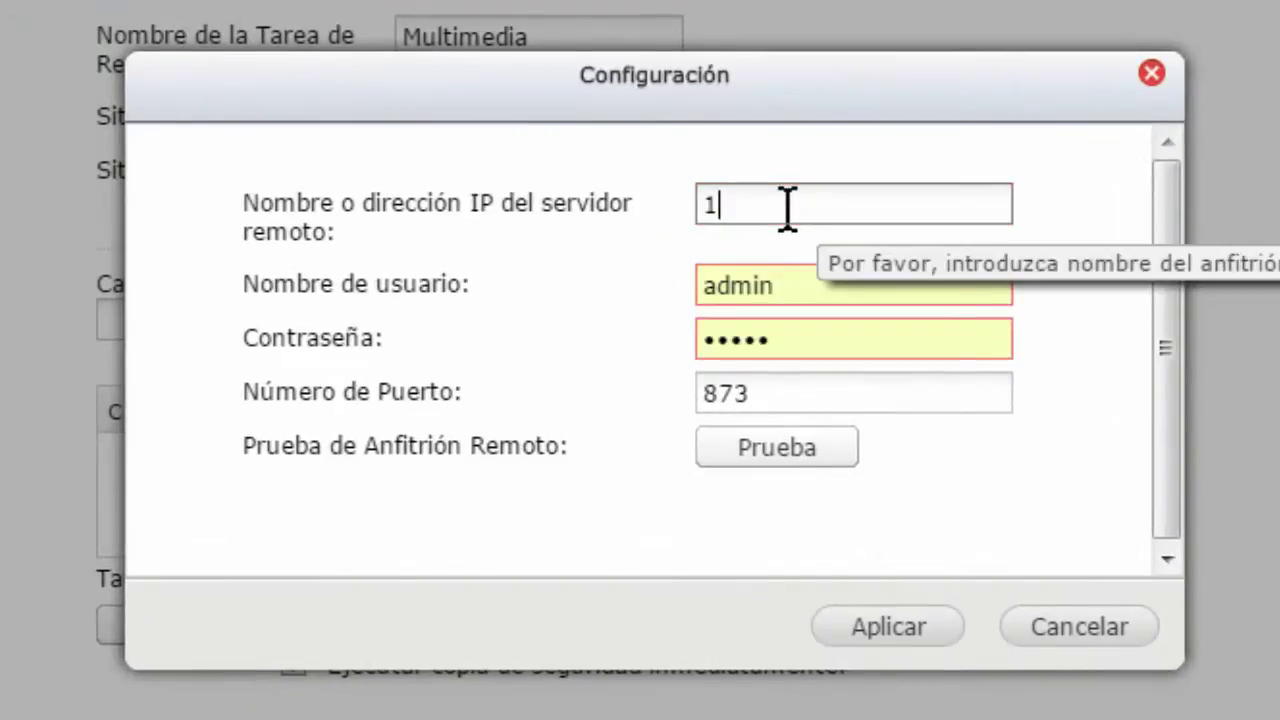
type("92.168.")
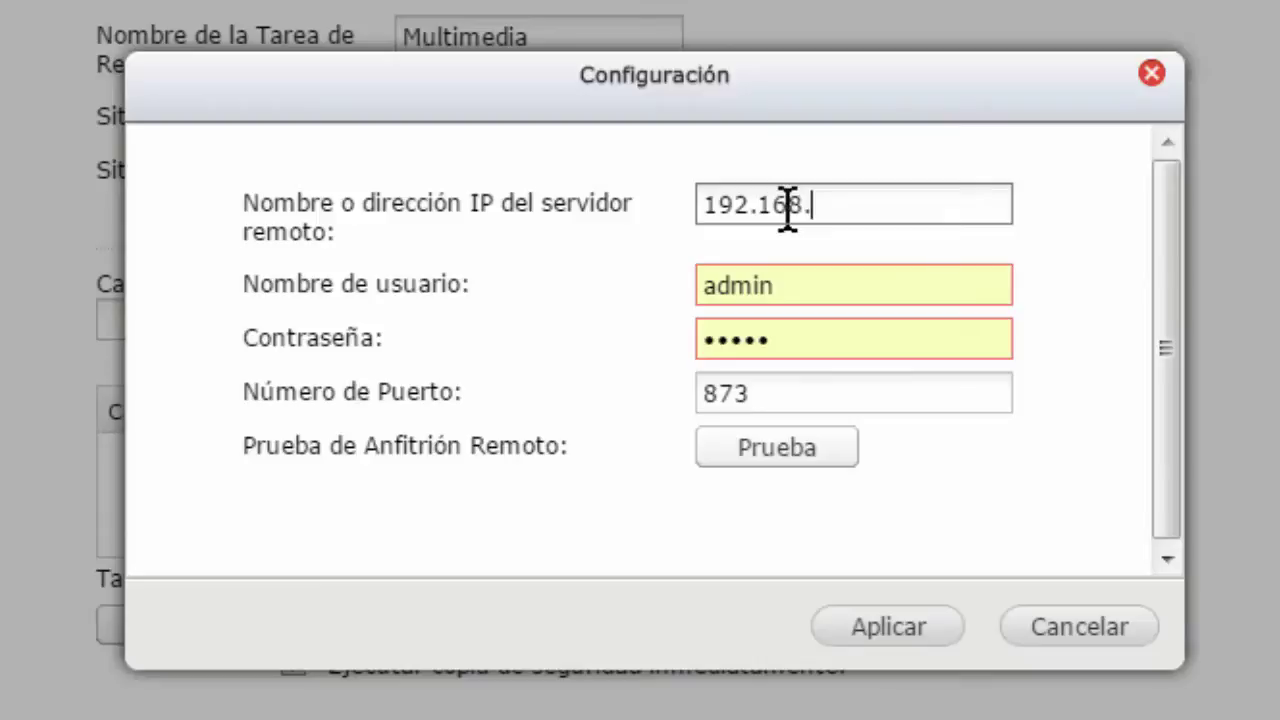
type("1.221")
double_click(726, 338)
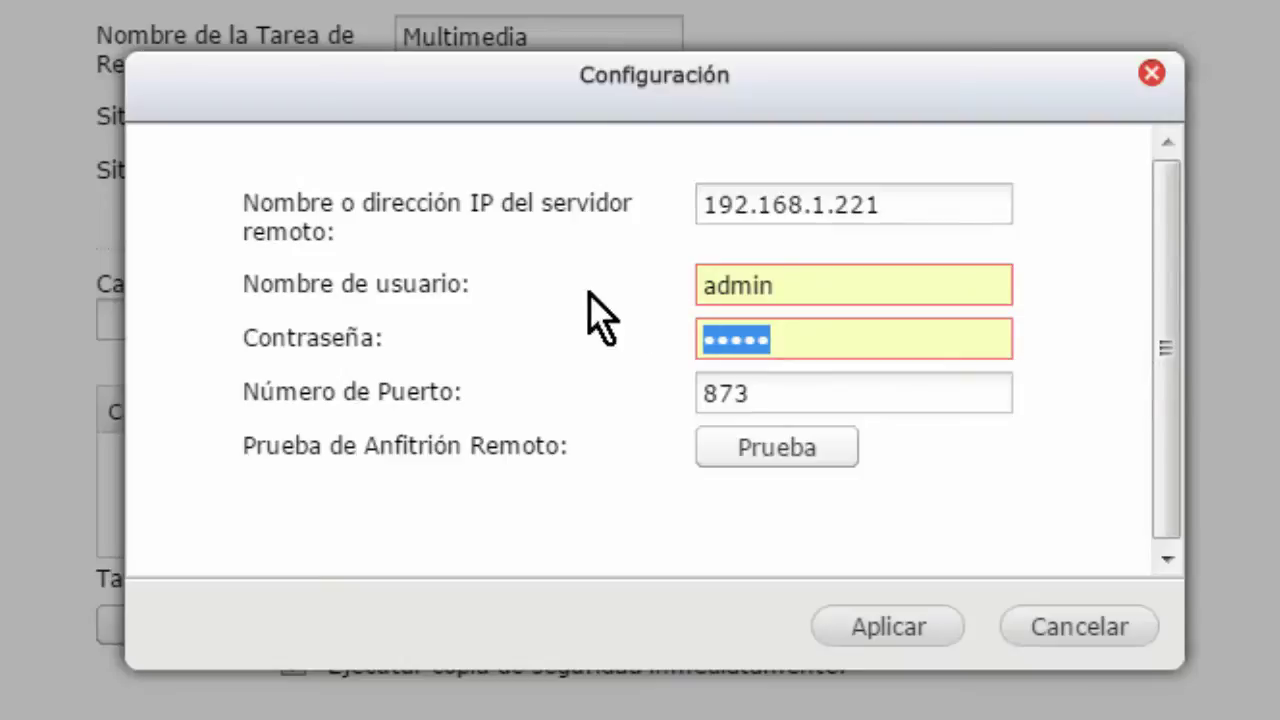
type("adm")
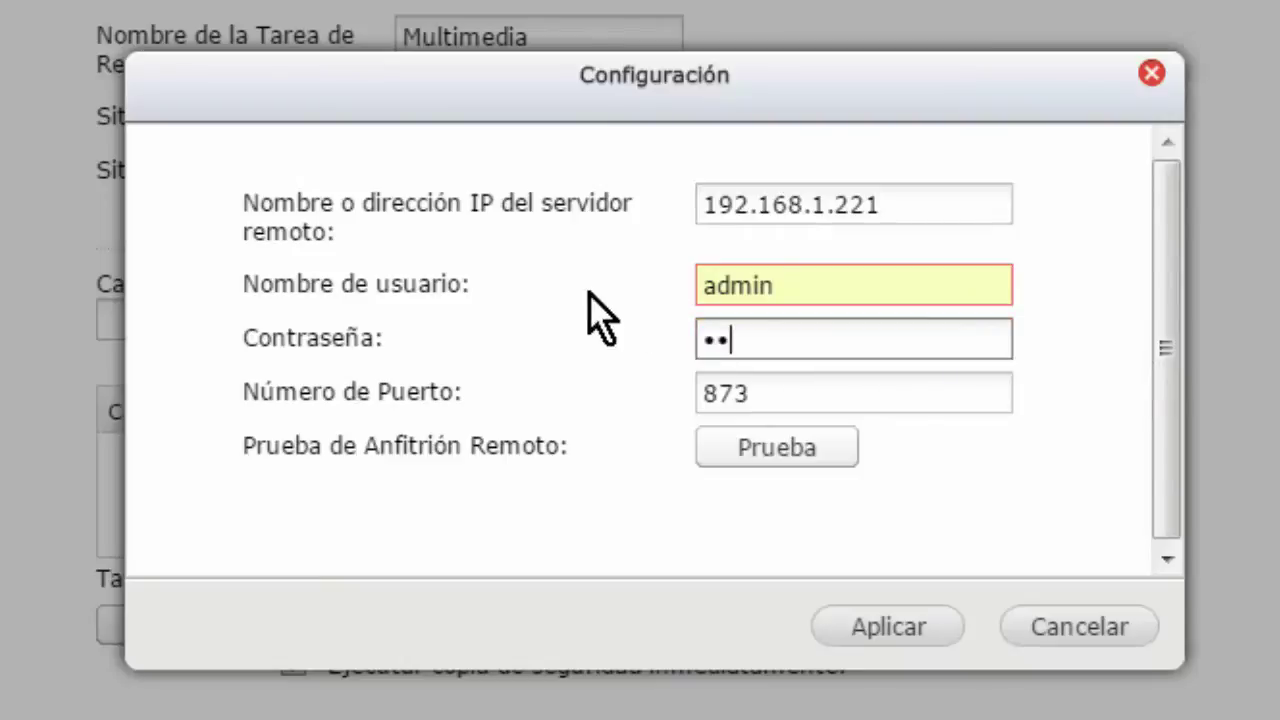
type("in123456")
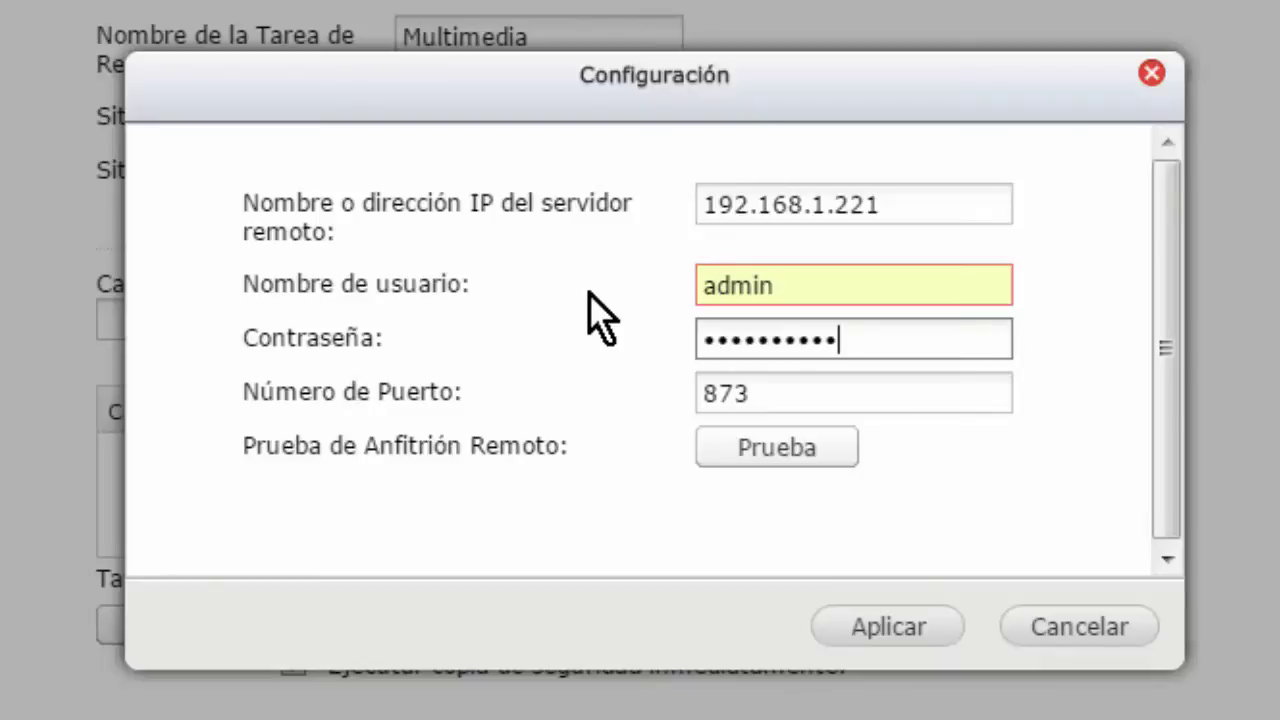
left_click(772, 463)
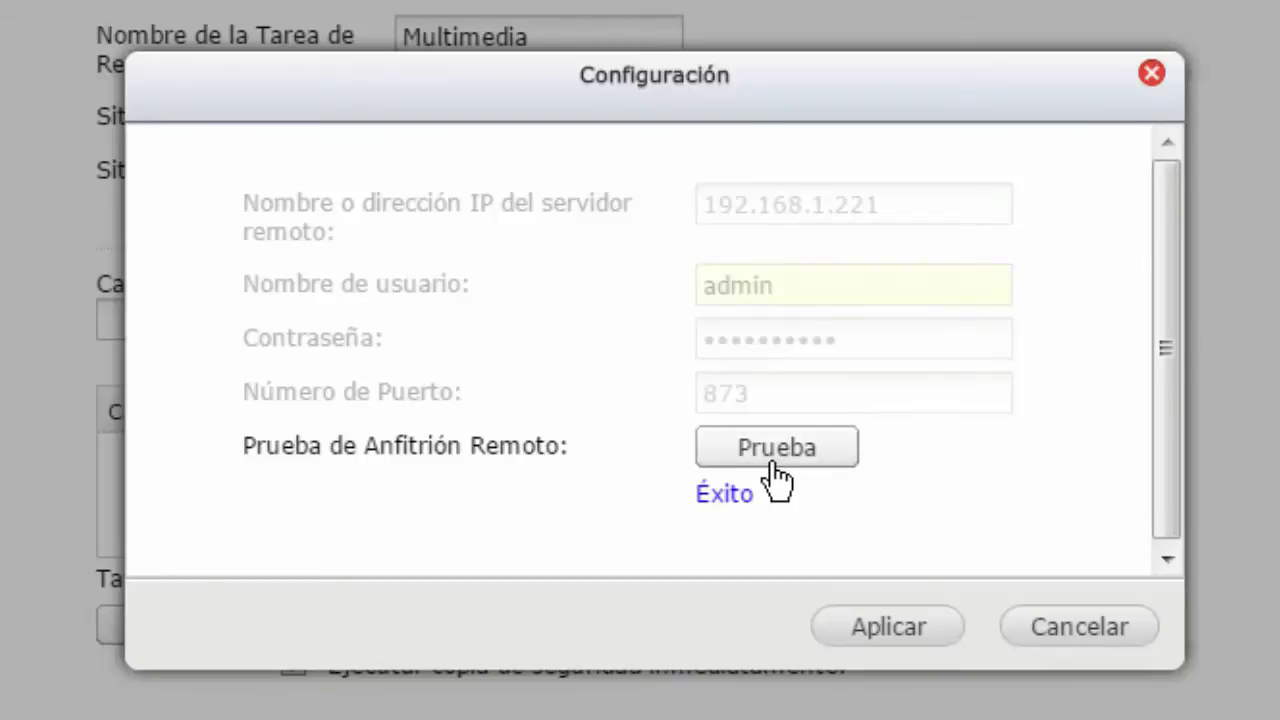
left_click(915, 625)
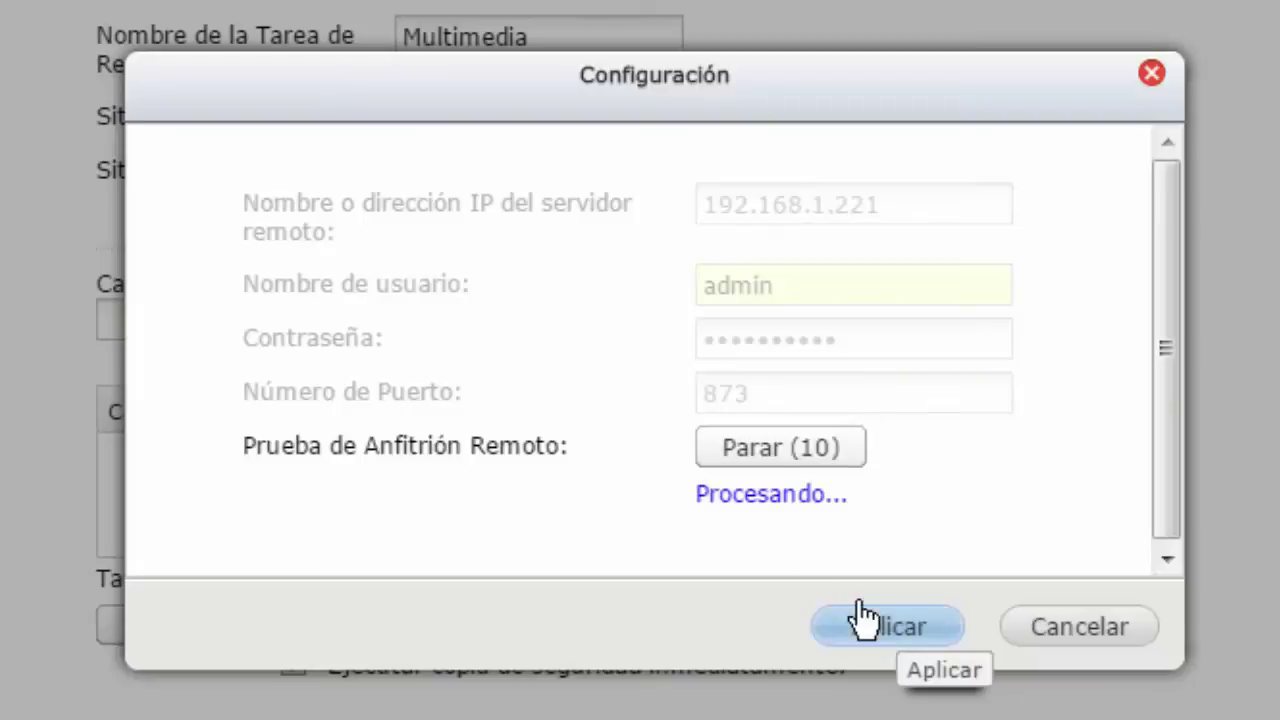
left_click(786, 456)
left_click(903, 622)
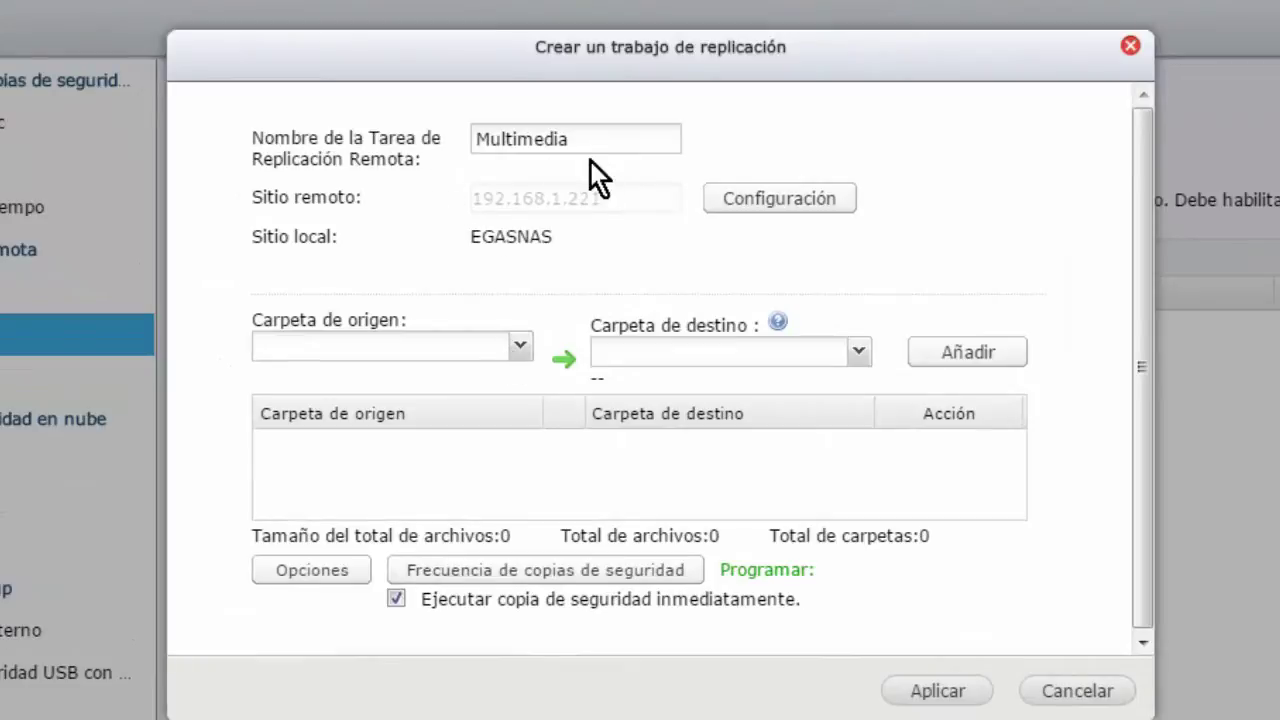
- Pair source folder /Multimedia with remote destination /music and add the pair to the job
left_click(521, 345)
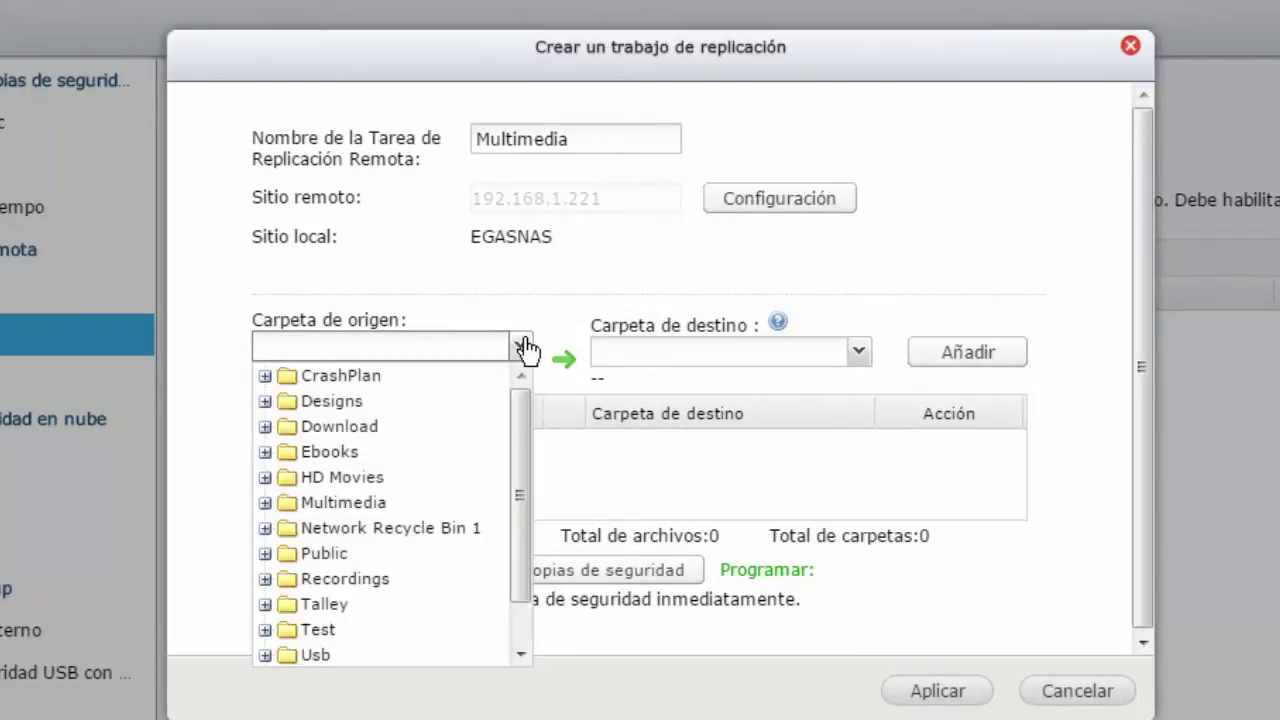
left_click(381, 506)
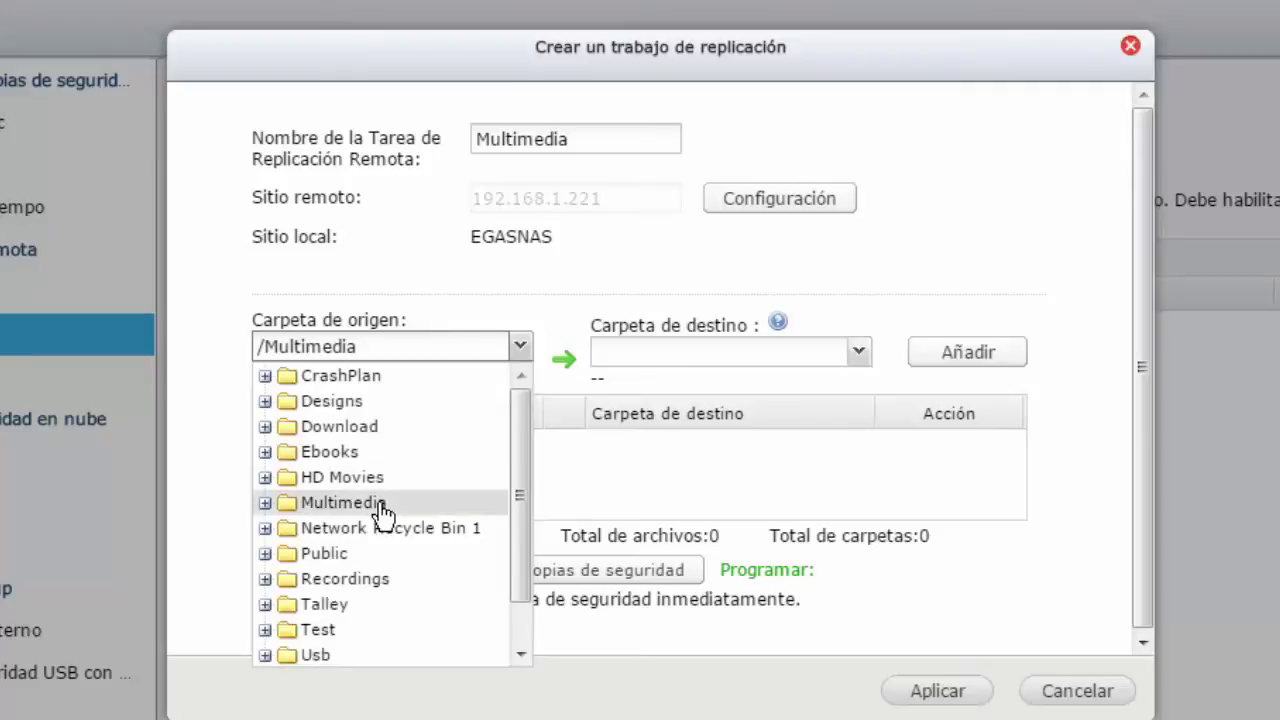
left_click(577, 305)
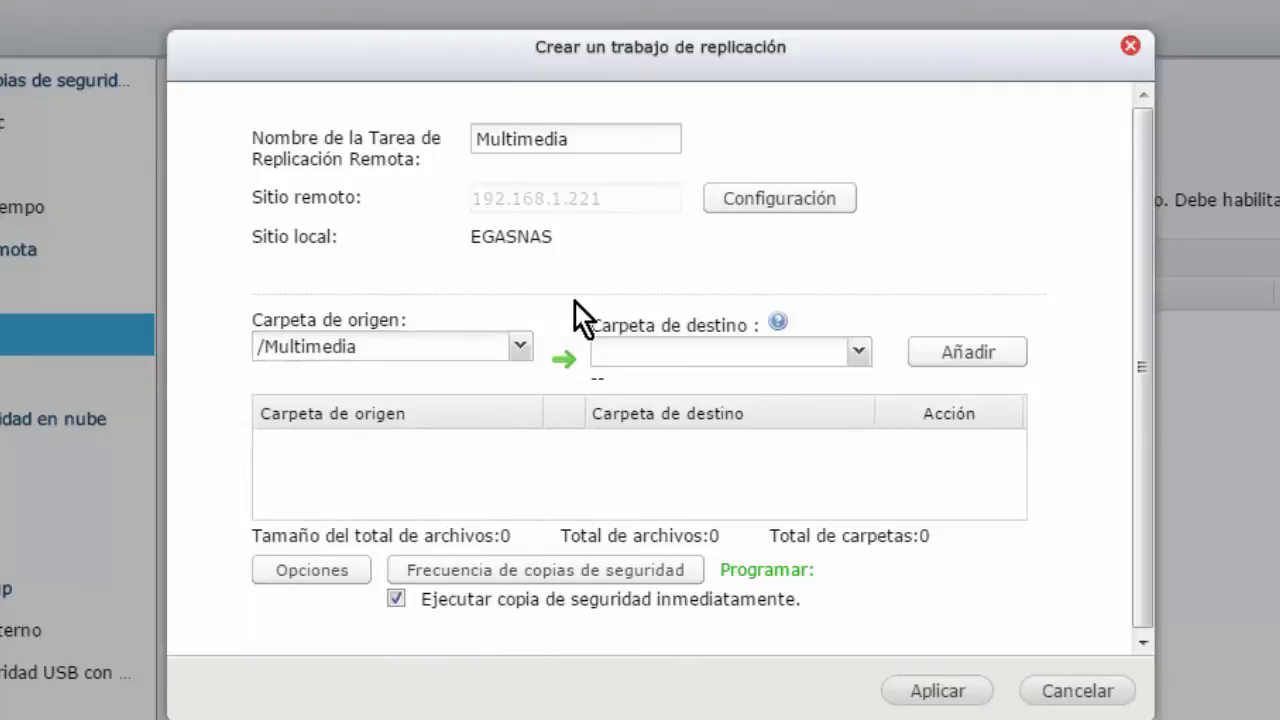
left_click(860, 354)
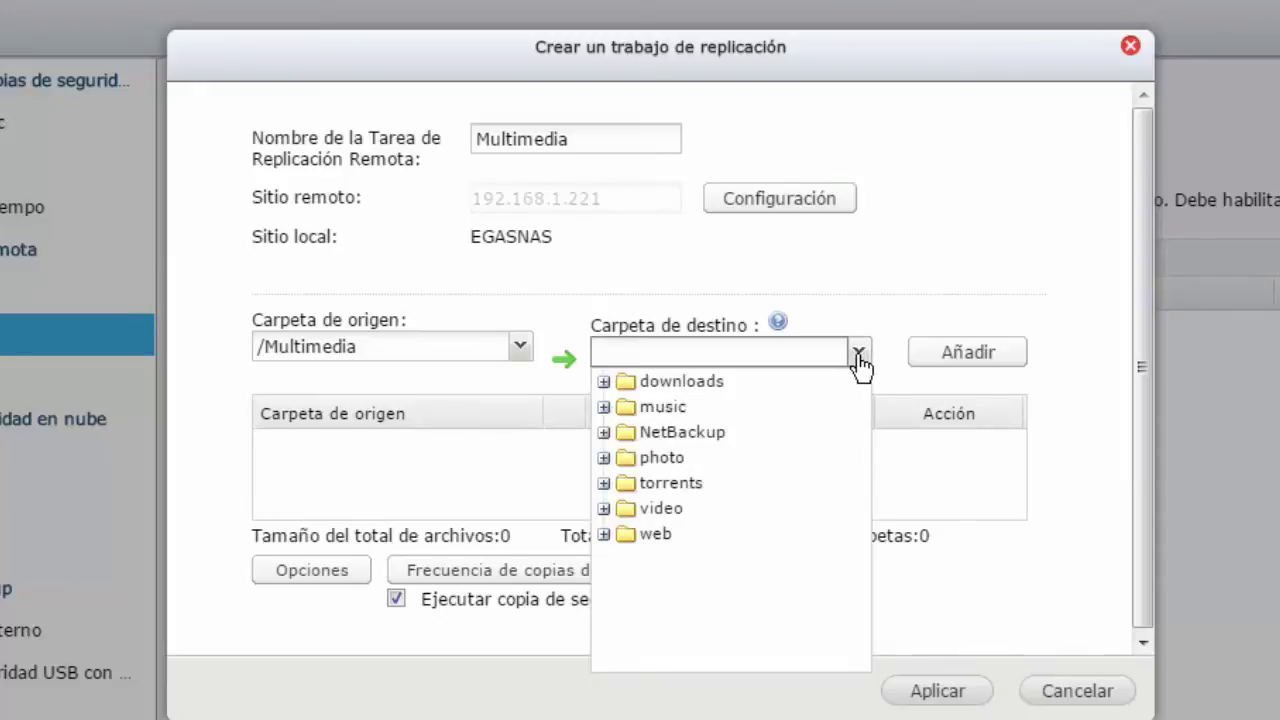
left_click(668, 410)
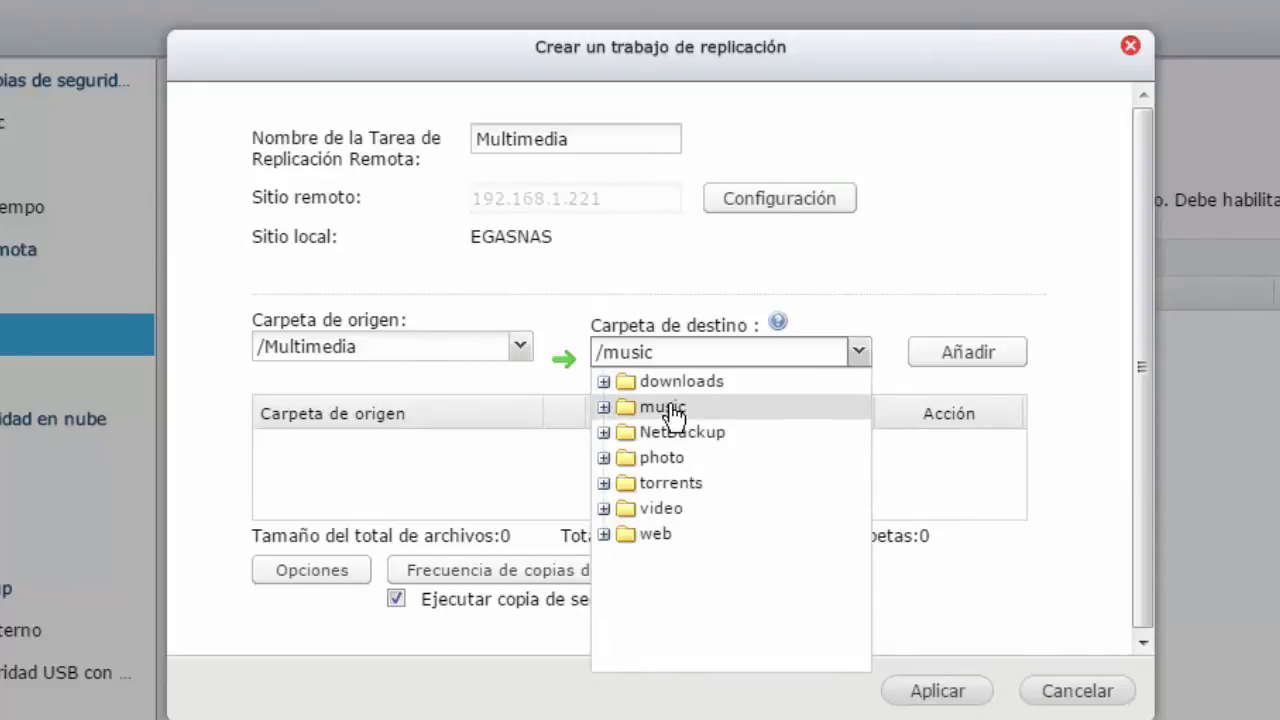
left_click(972, 362)
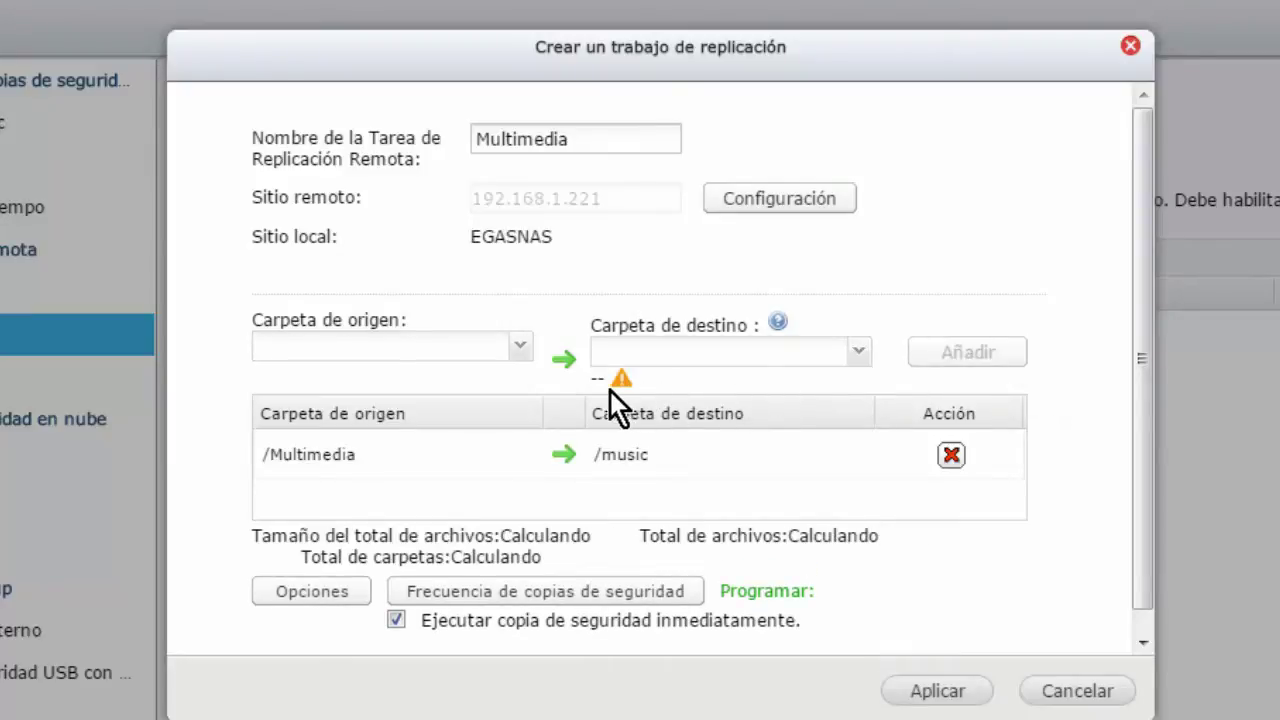
mouse_move(620, 379)
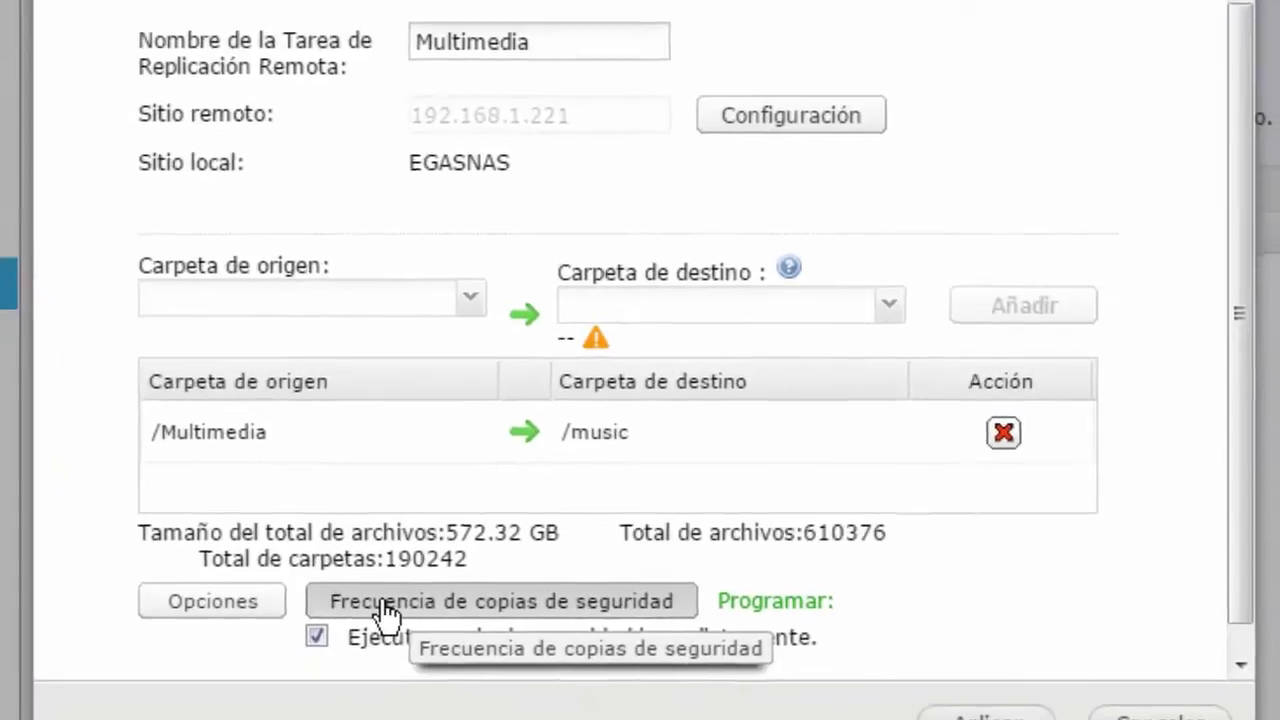
left_click(323, 540)
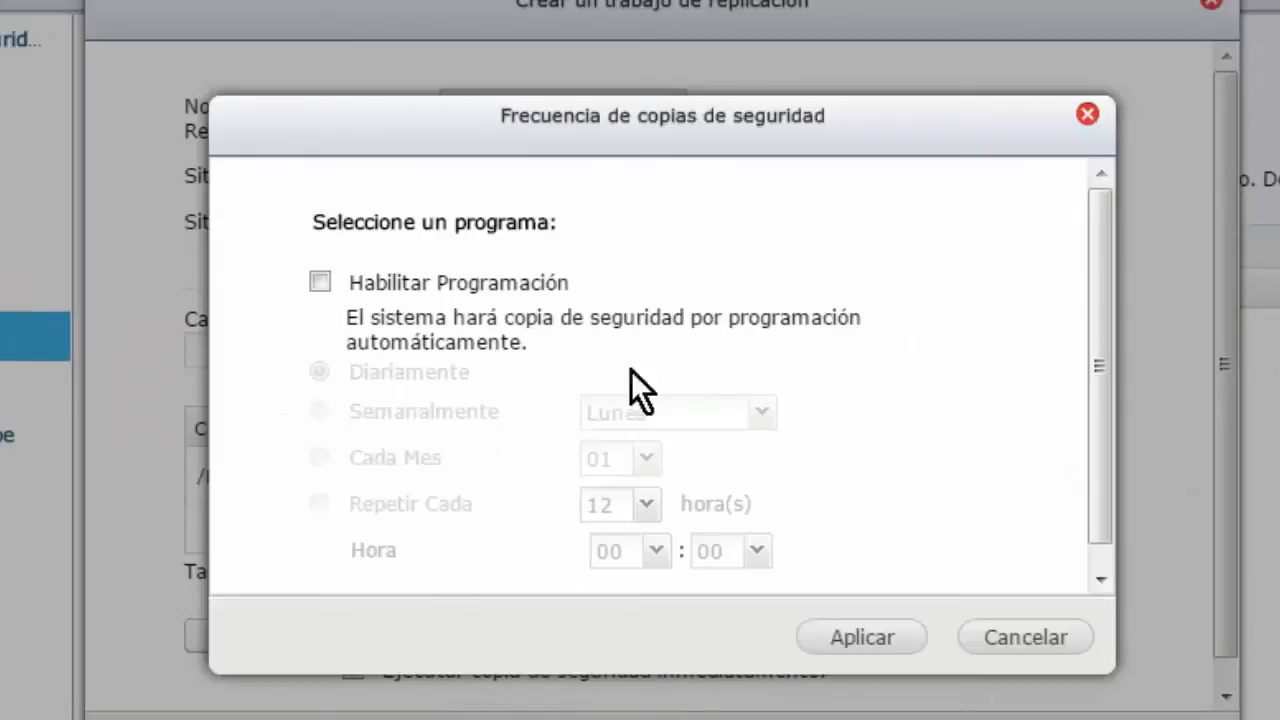
scroll(895, 380, "down", 1)
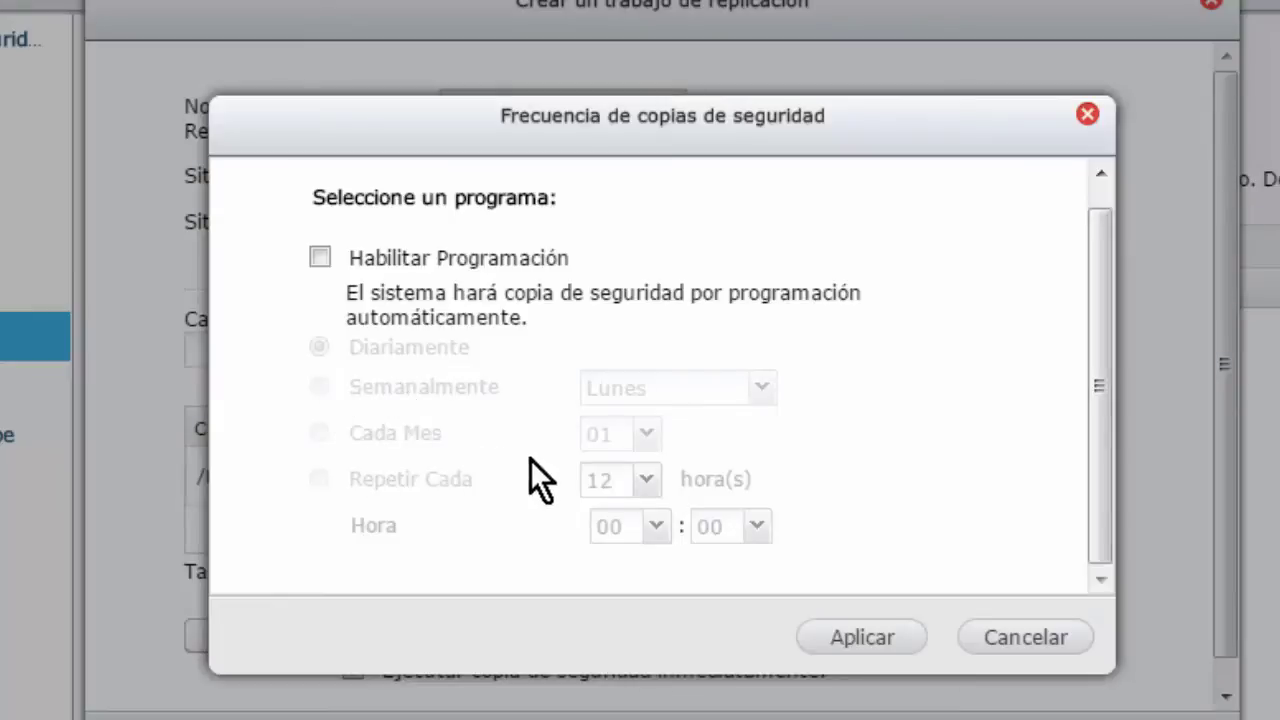
left_click(316, 258)
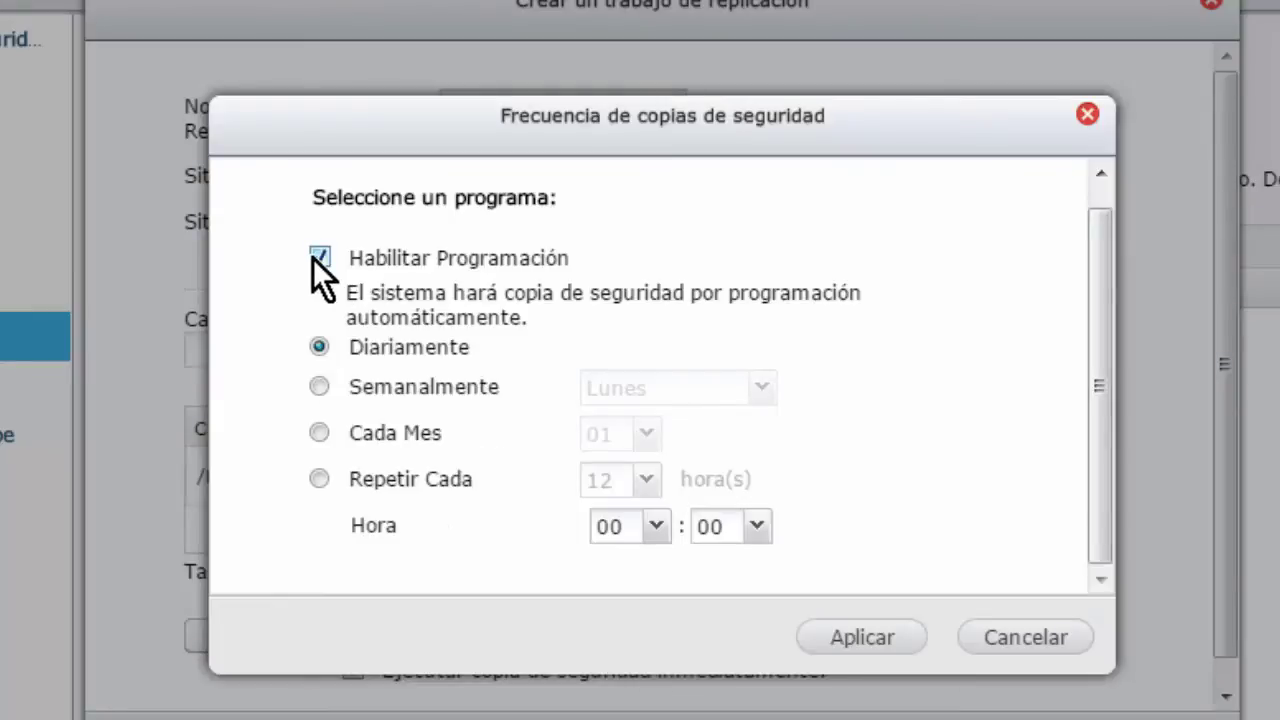
left_click(302, 377)
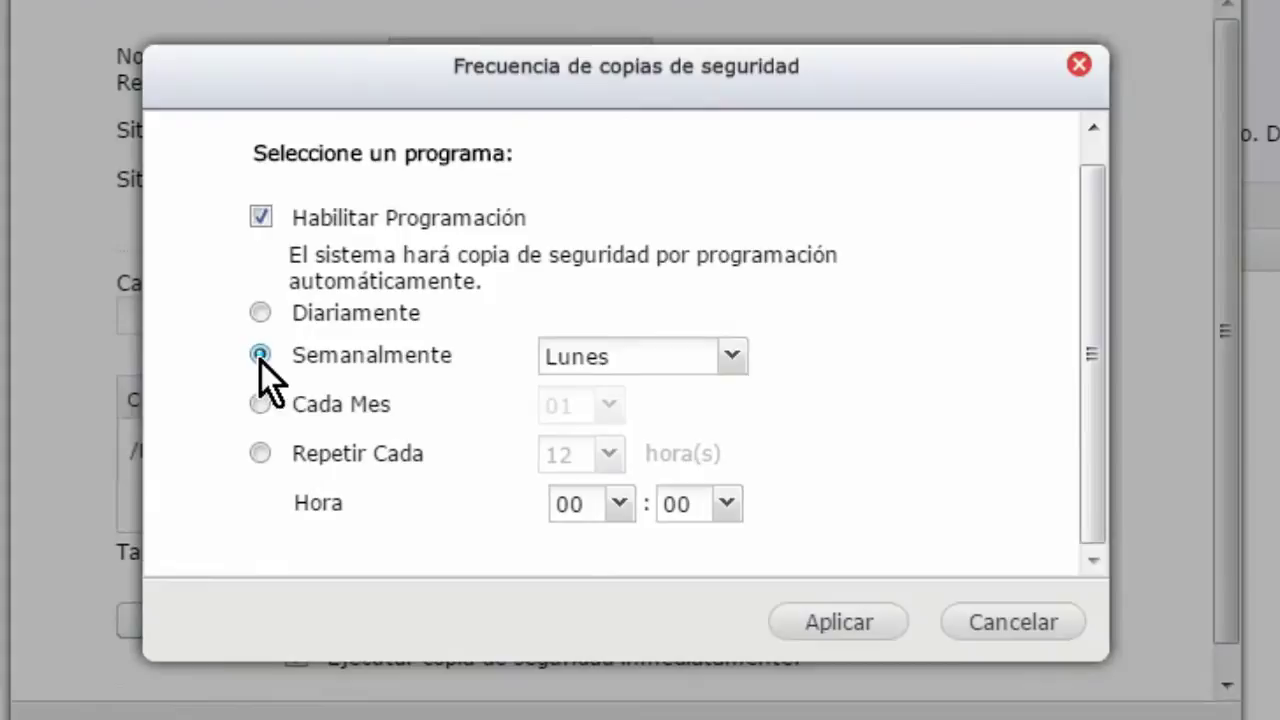
left_click(738, 355)
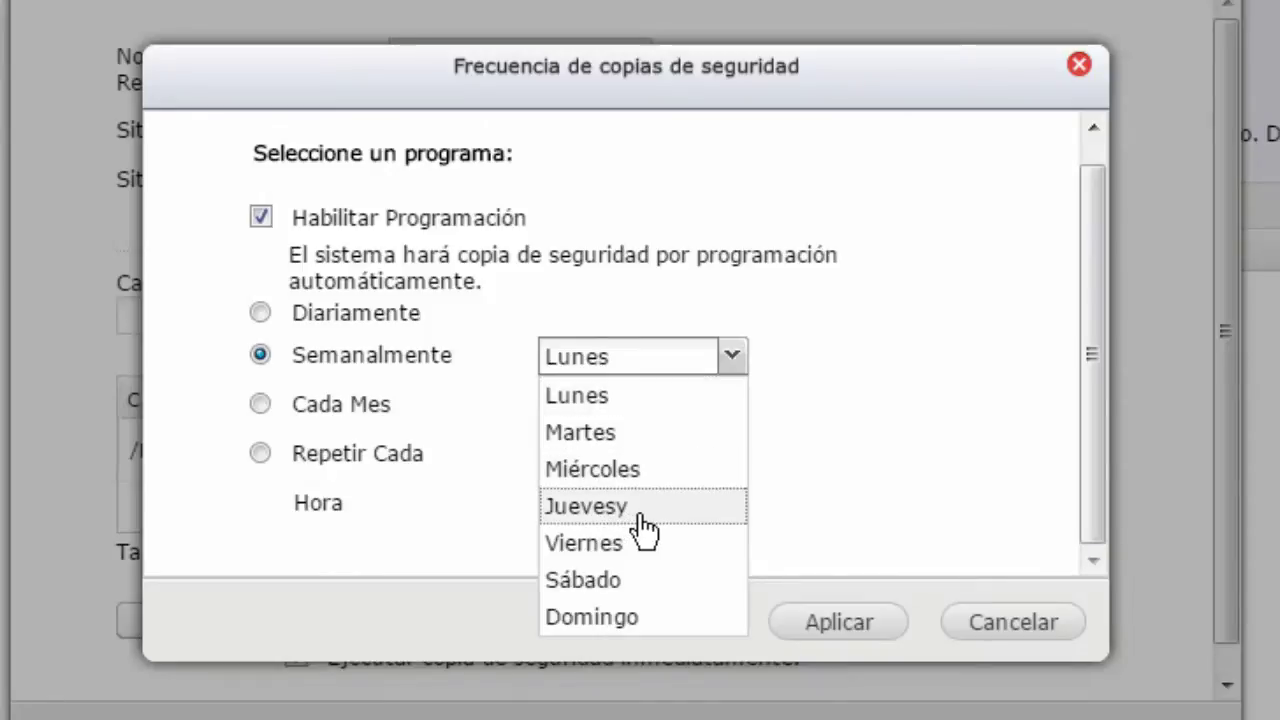
left_click(814, 370)
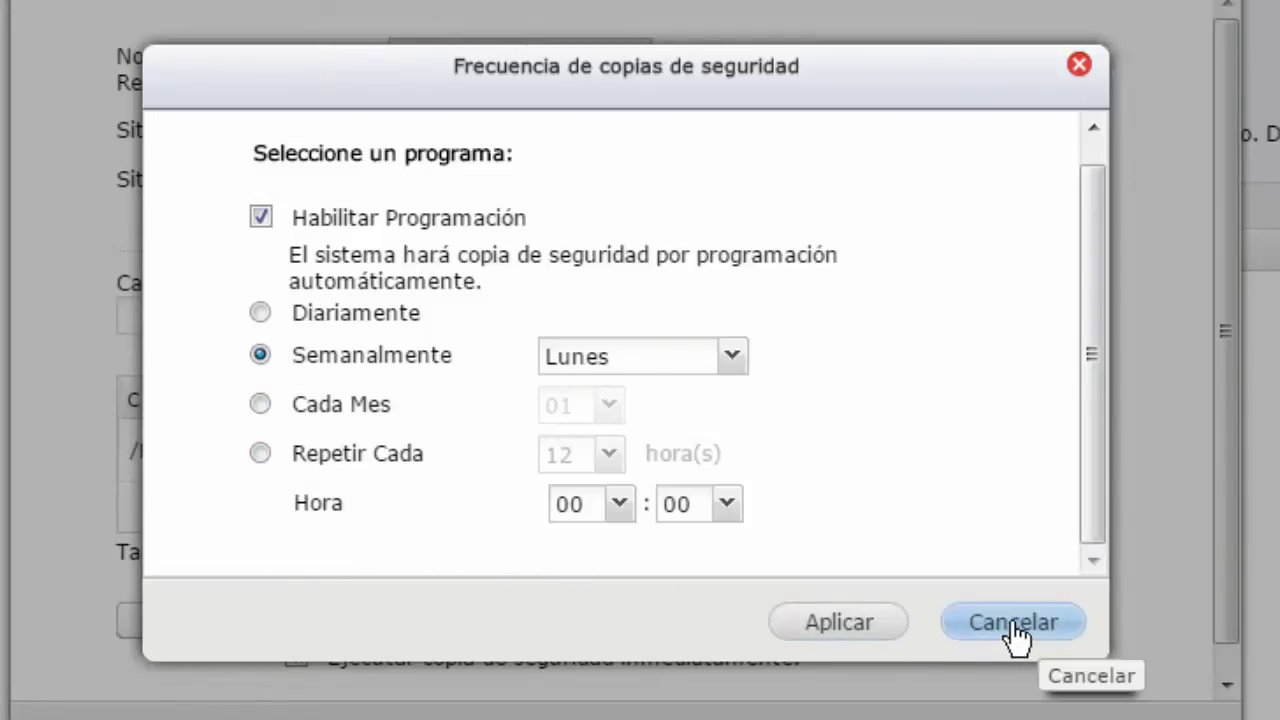
left_click(262, 220)
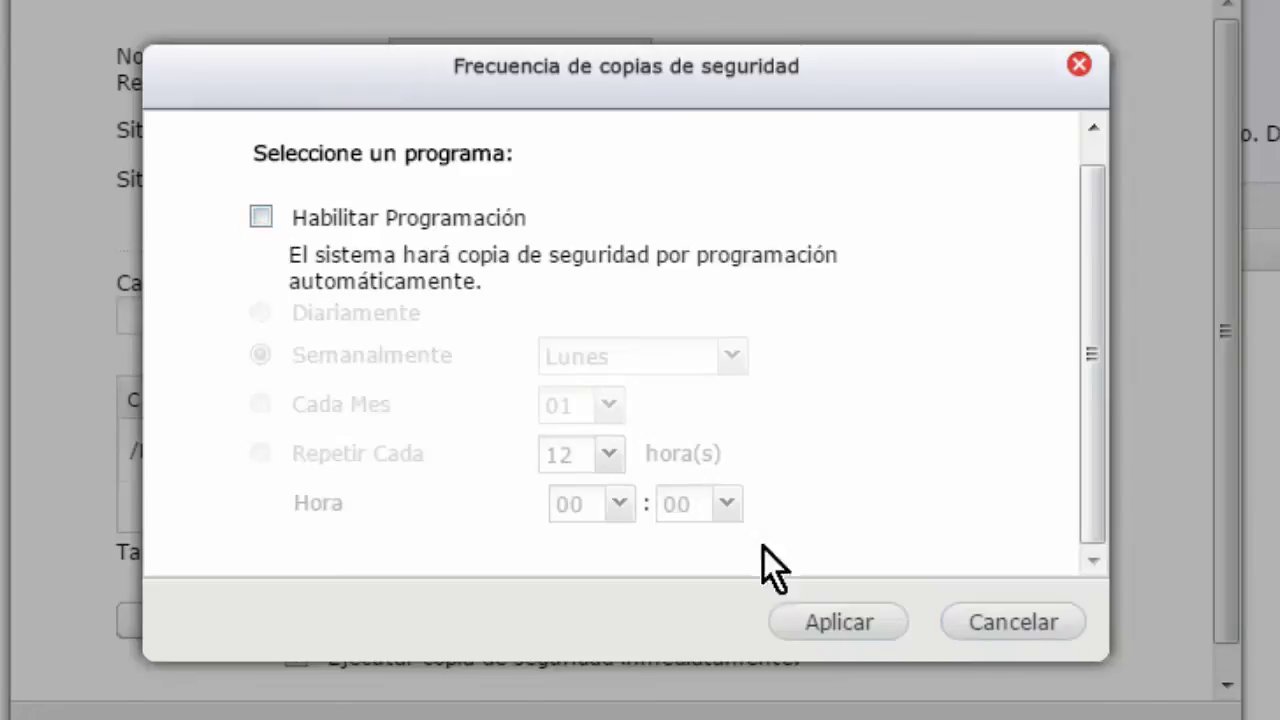
left_click(998, 638)
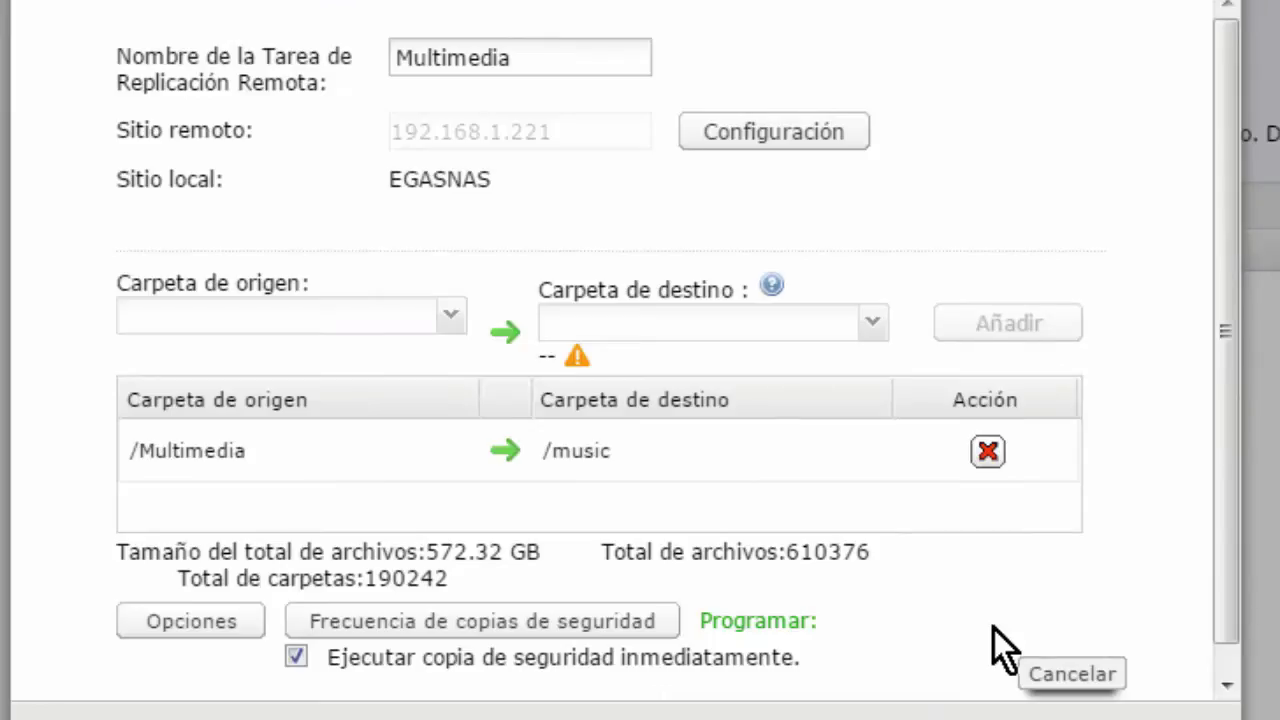
- Try the copy options (differing files, ACLs, maximum transfer speed), then cancel without applying
left_click(192, 628)
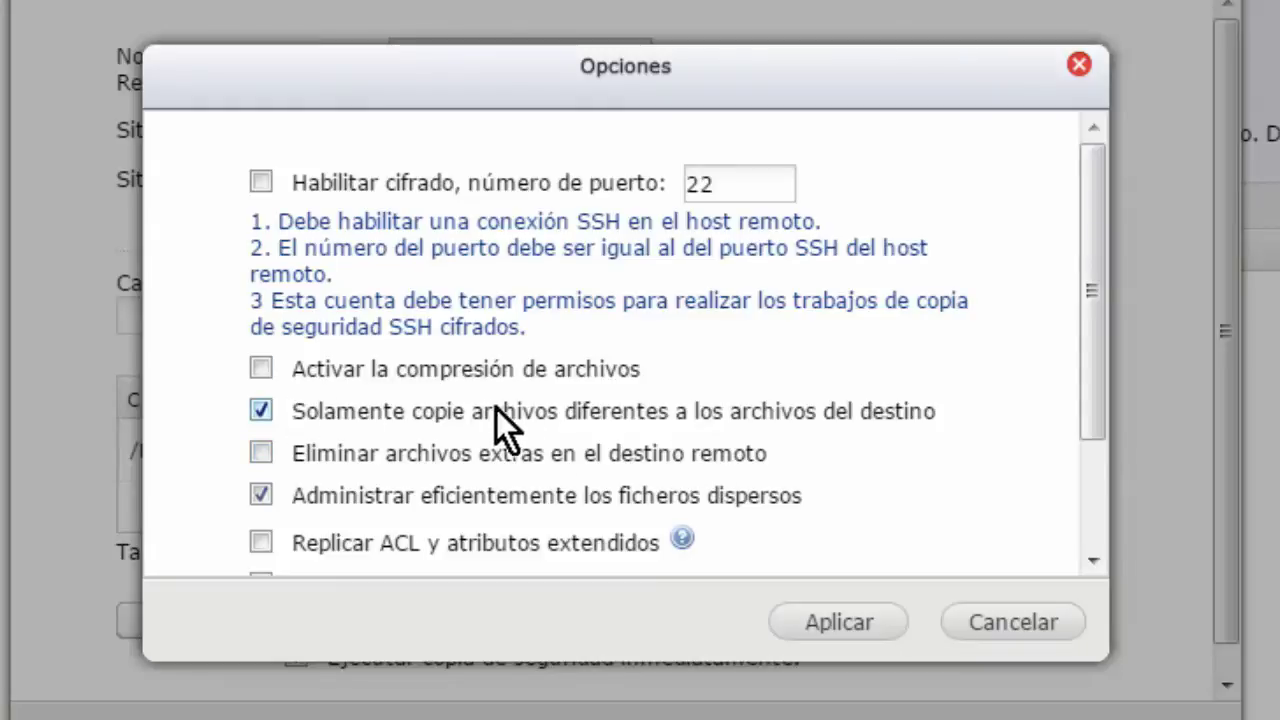
left_click(253, 418)
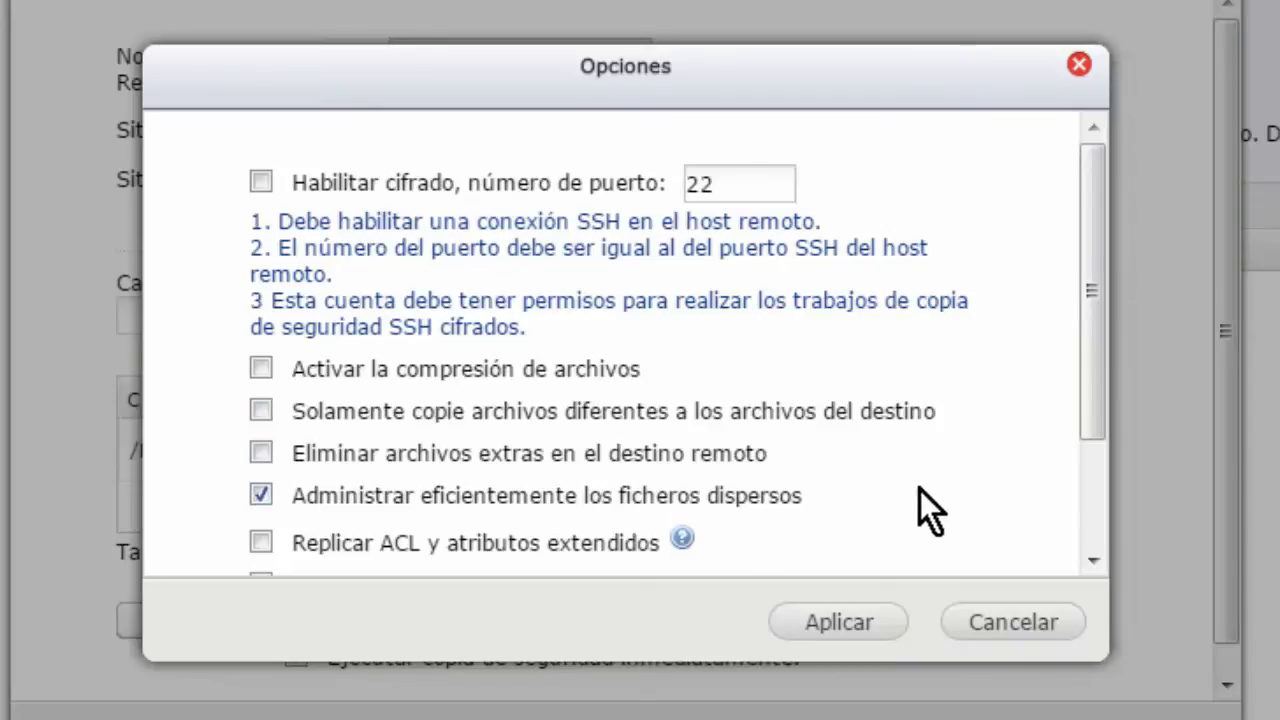
scroll(920, 490, "down", 3)
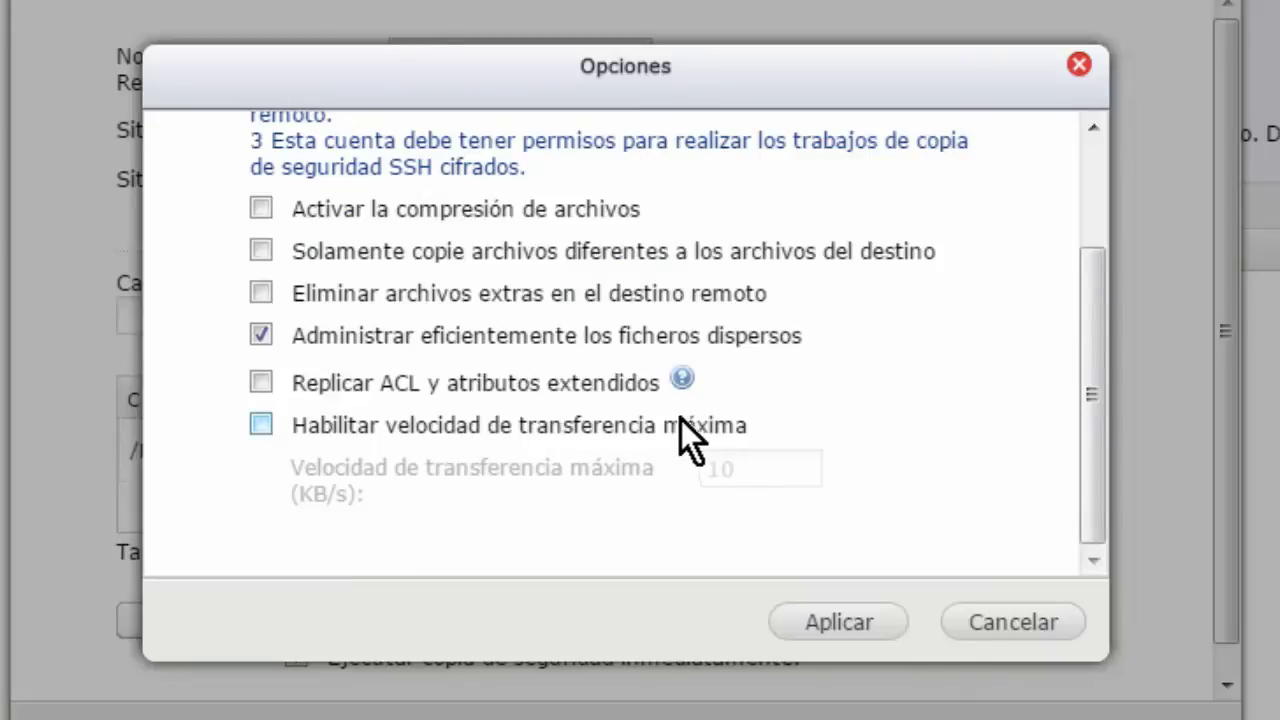
left_click(679, 380)
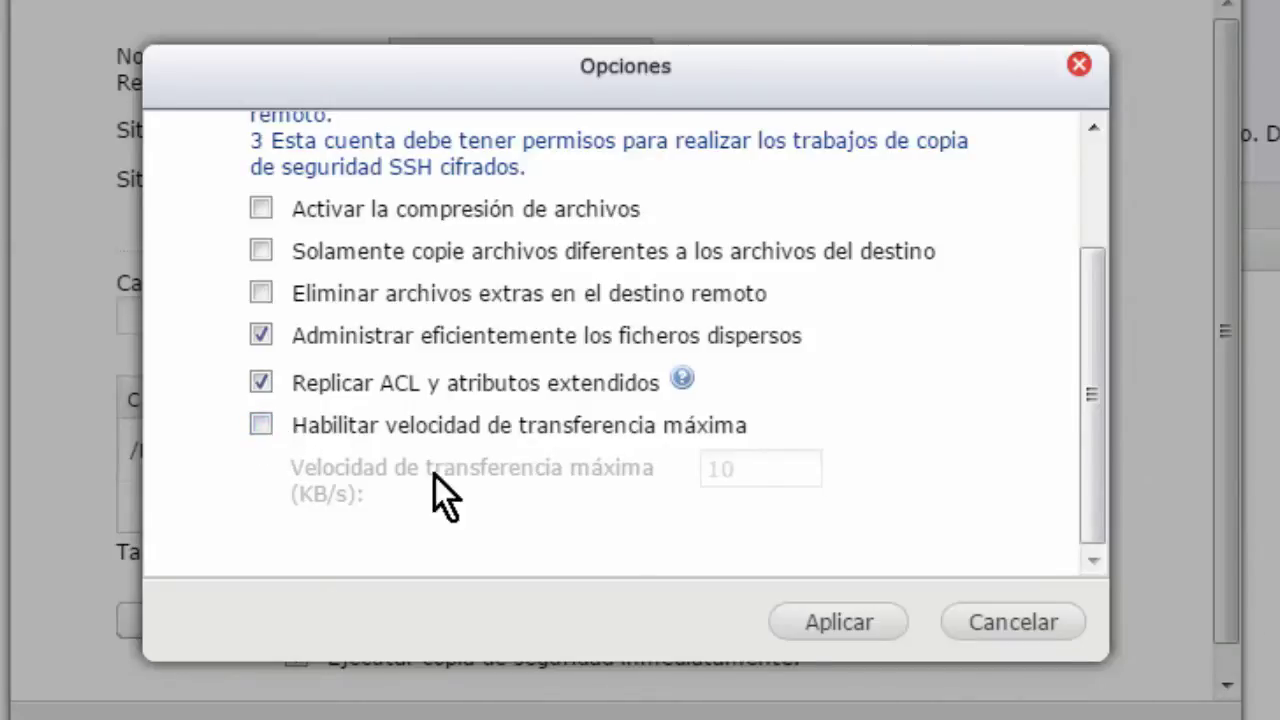
left_click(260, 427)
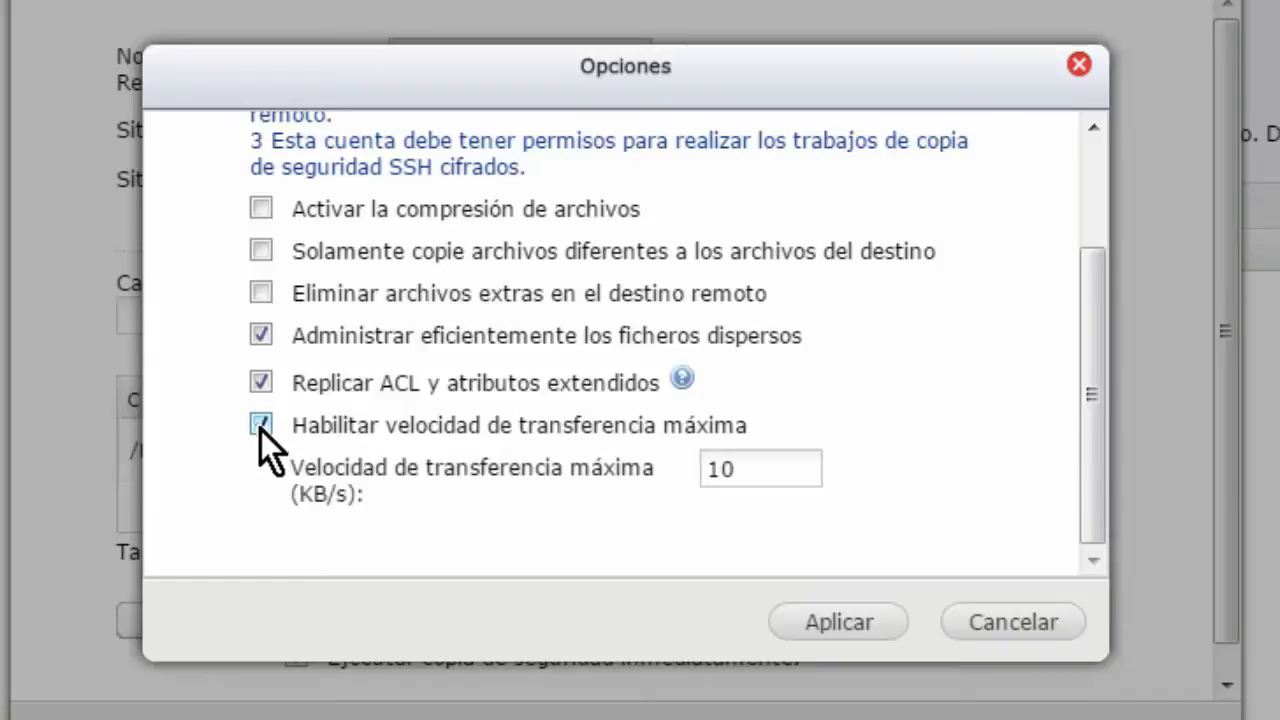
left_click(260, 427)
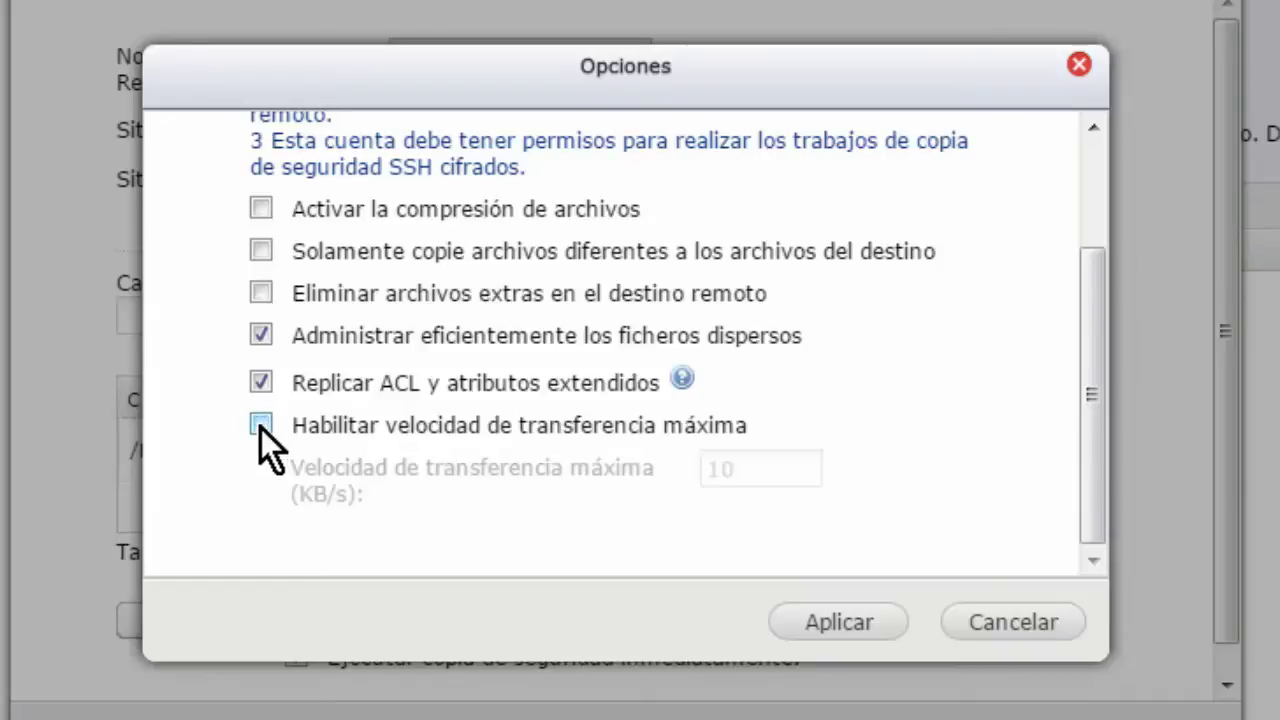
scroll(880, 443, "up", 3)
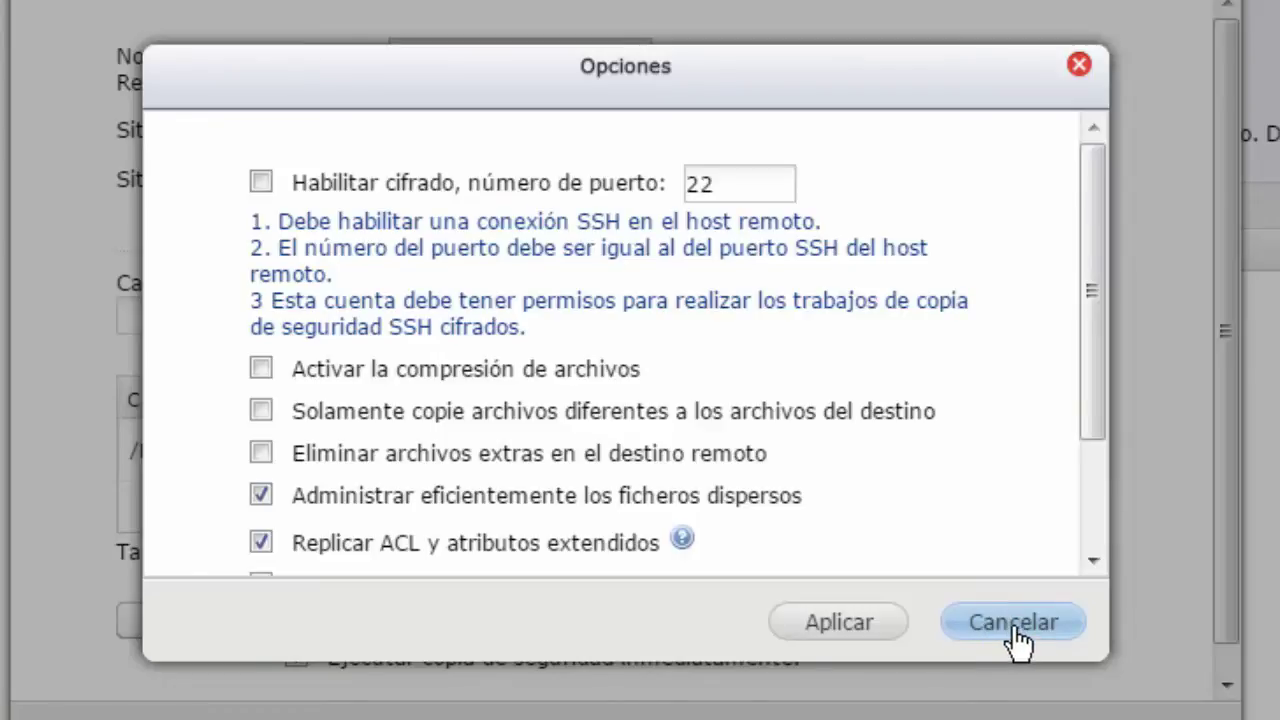
left_click(1014, 630)
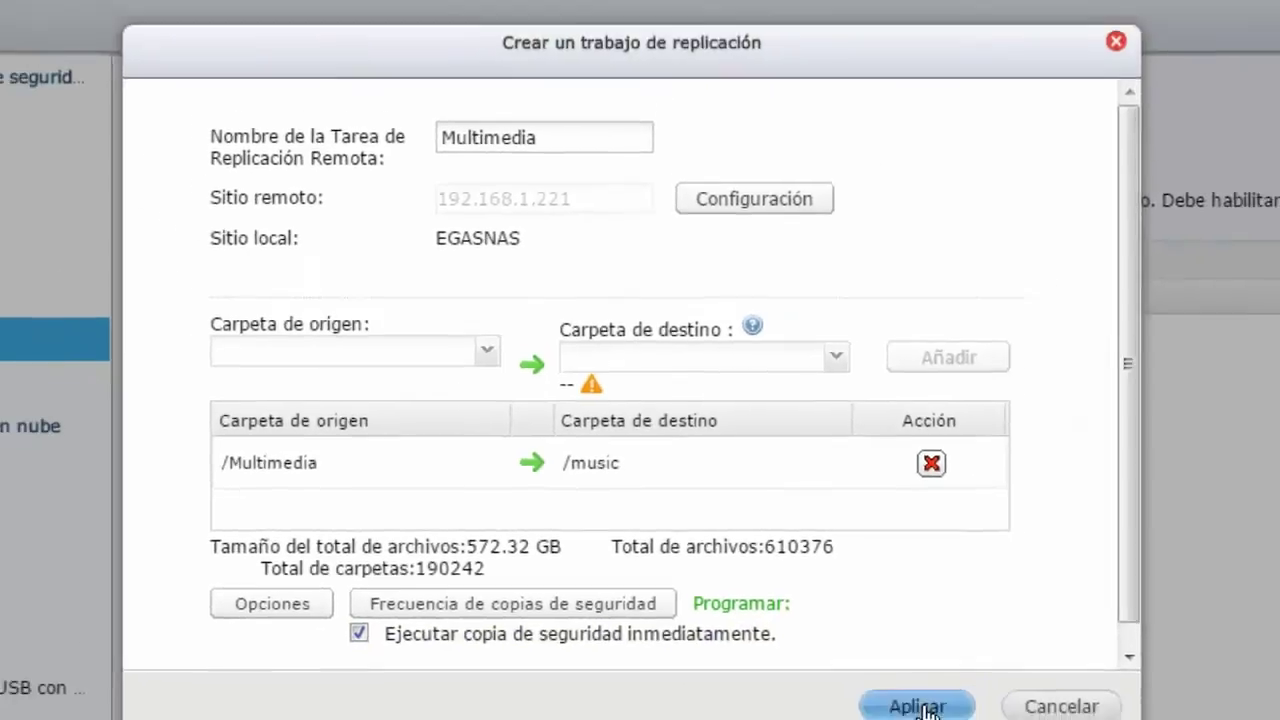
- Apply the Multimedia Rsync job so it starts replicating /Multimedia to /music, then return to Synology DiskStation
left_click(908, 702)
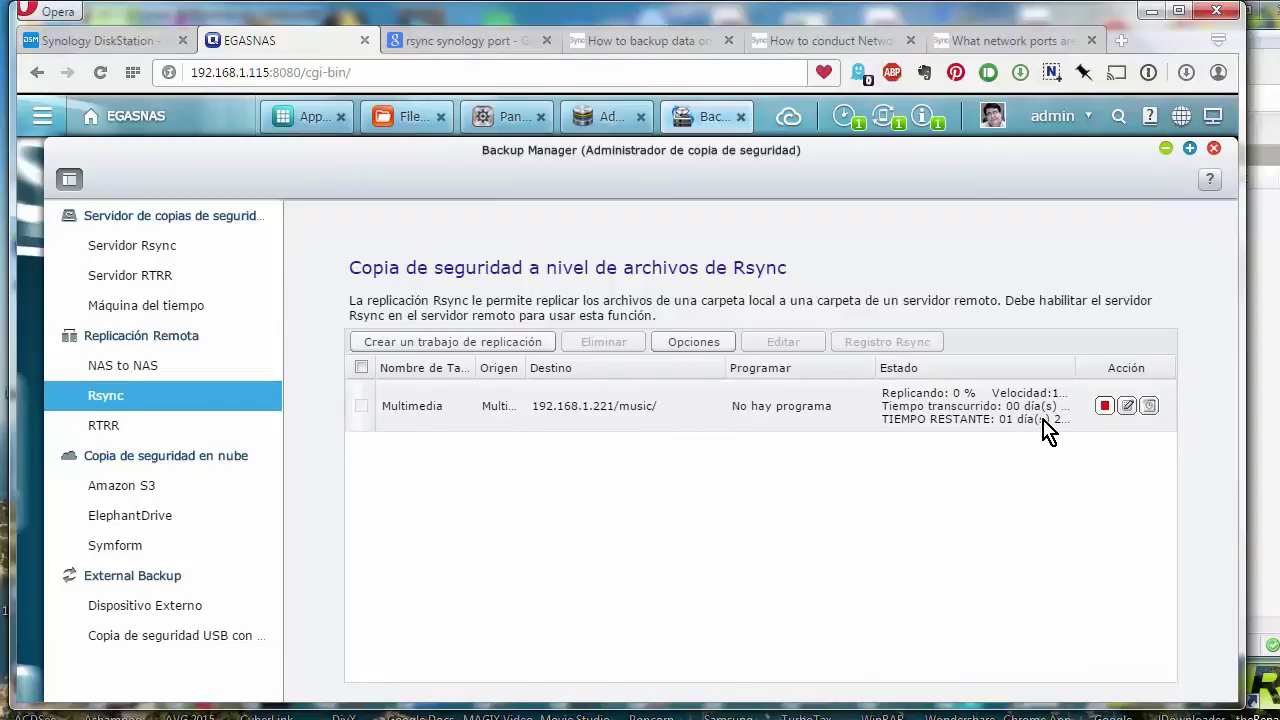
left_click(130, 50)
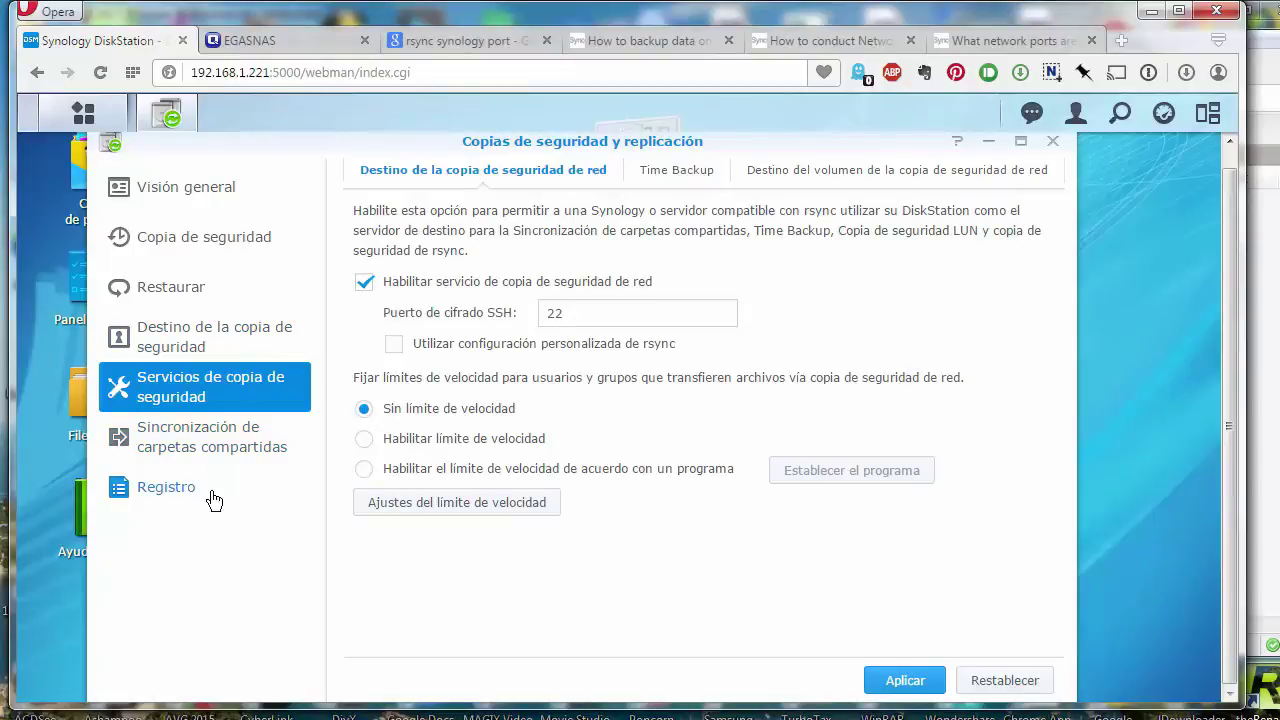
- Check the empty folder sync, log, overview and backup task lists, then close Backup and Replication and launch File Station
left_click(205, 453)
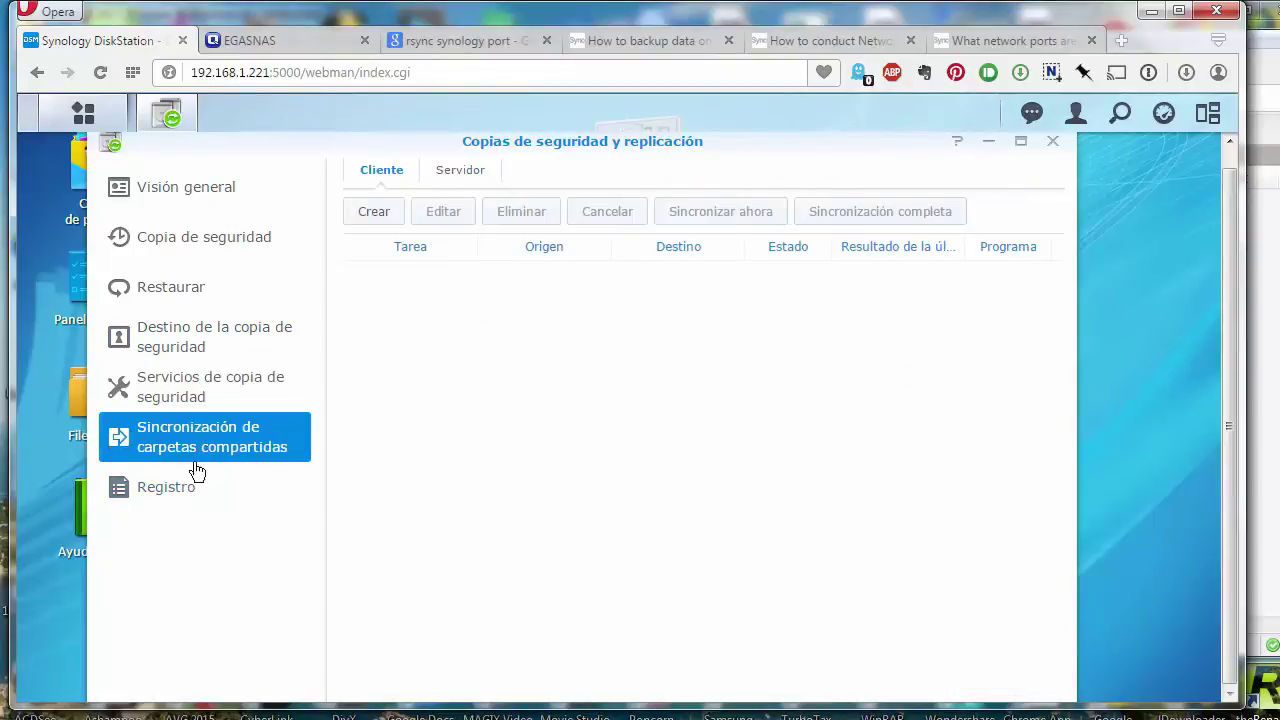
left_click(165, 490)
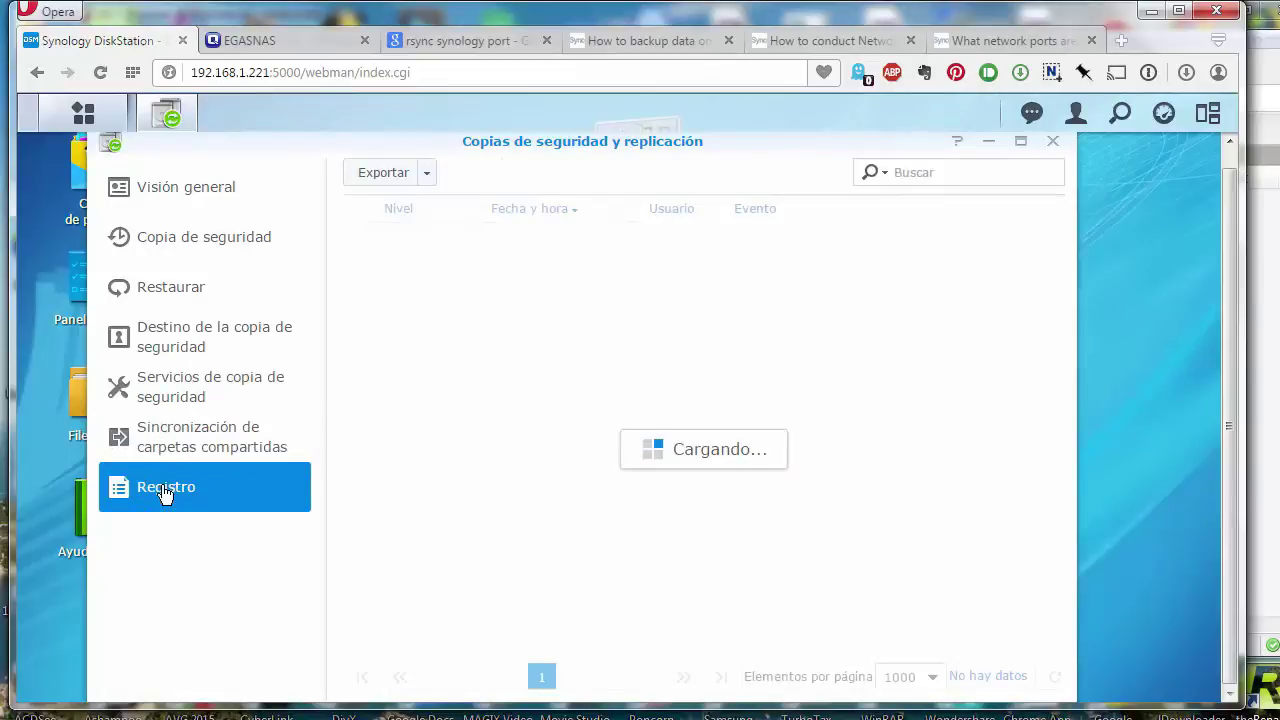
scroll(320, 391, "up", 1)
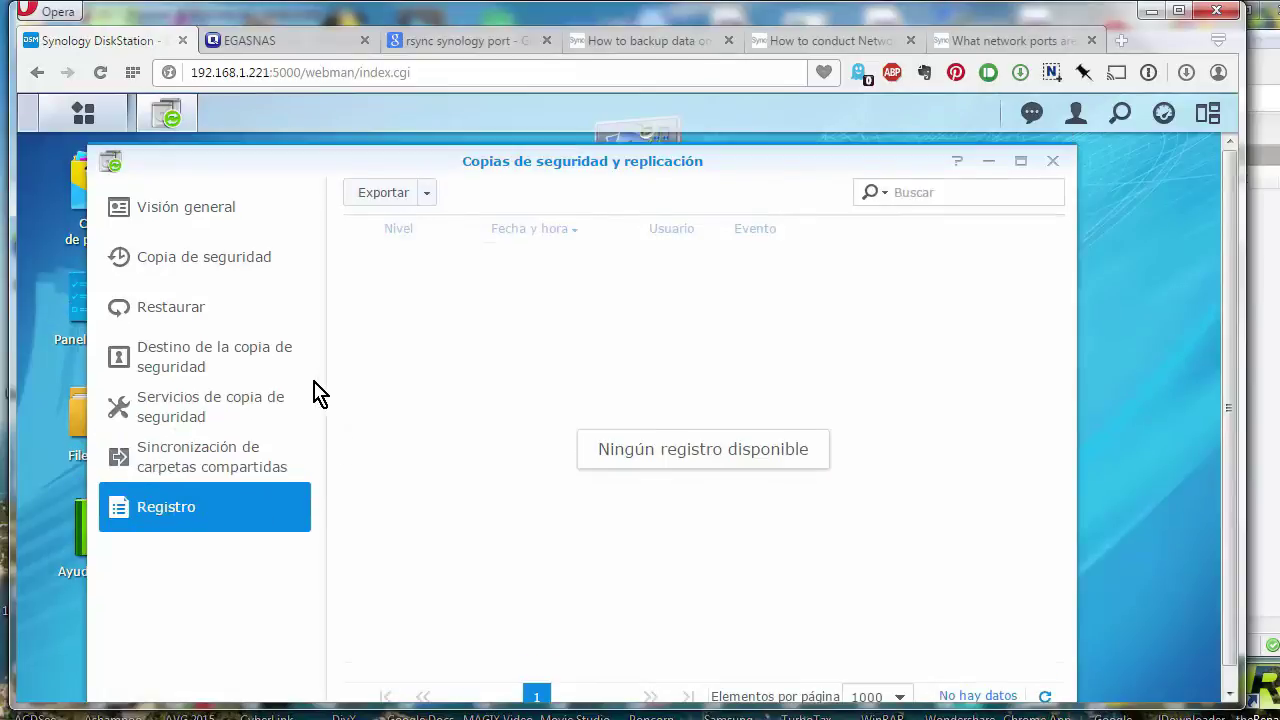
left_click(204, 223)
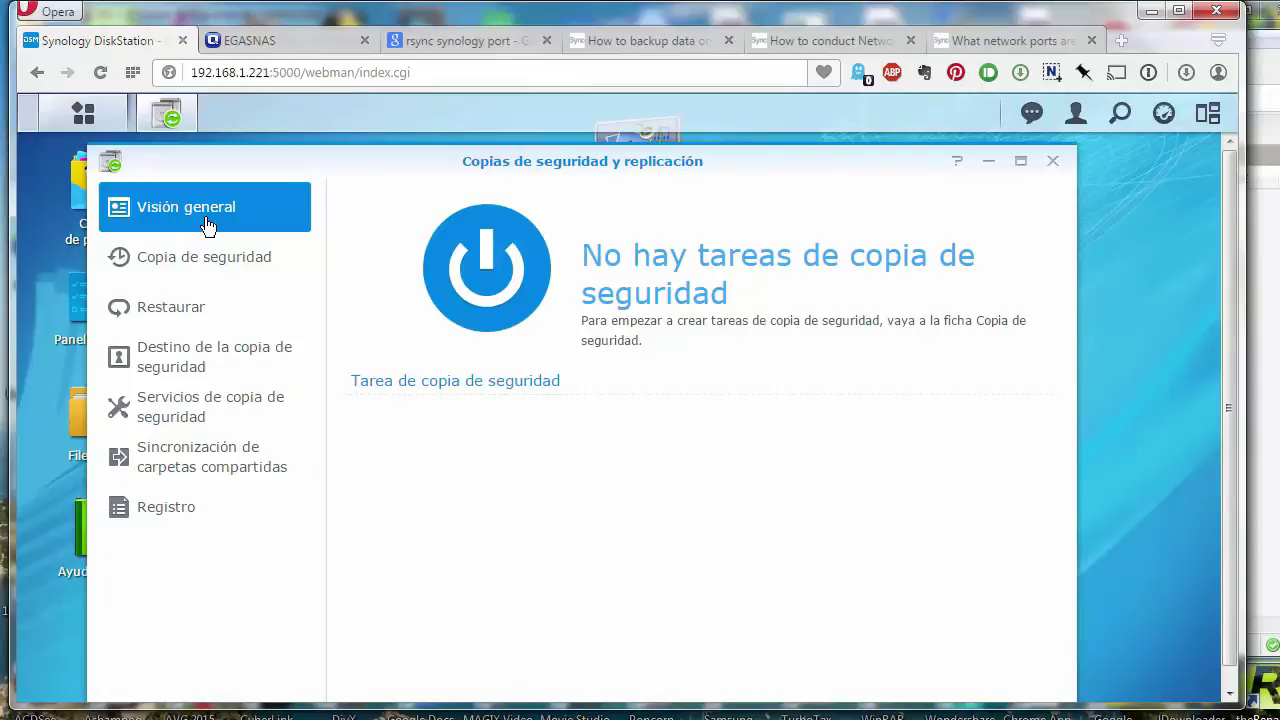
left_click(197, 262)
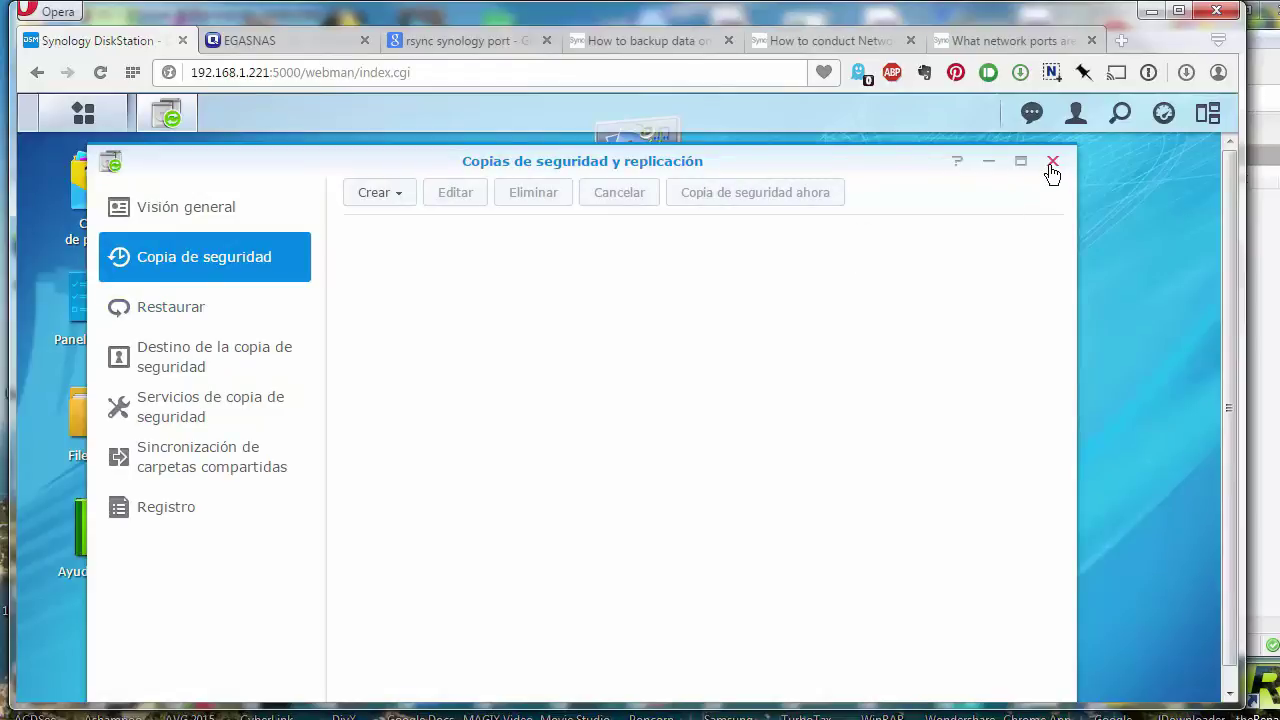
left_click(1052, 162)
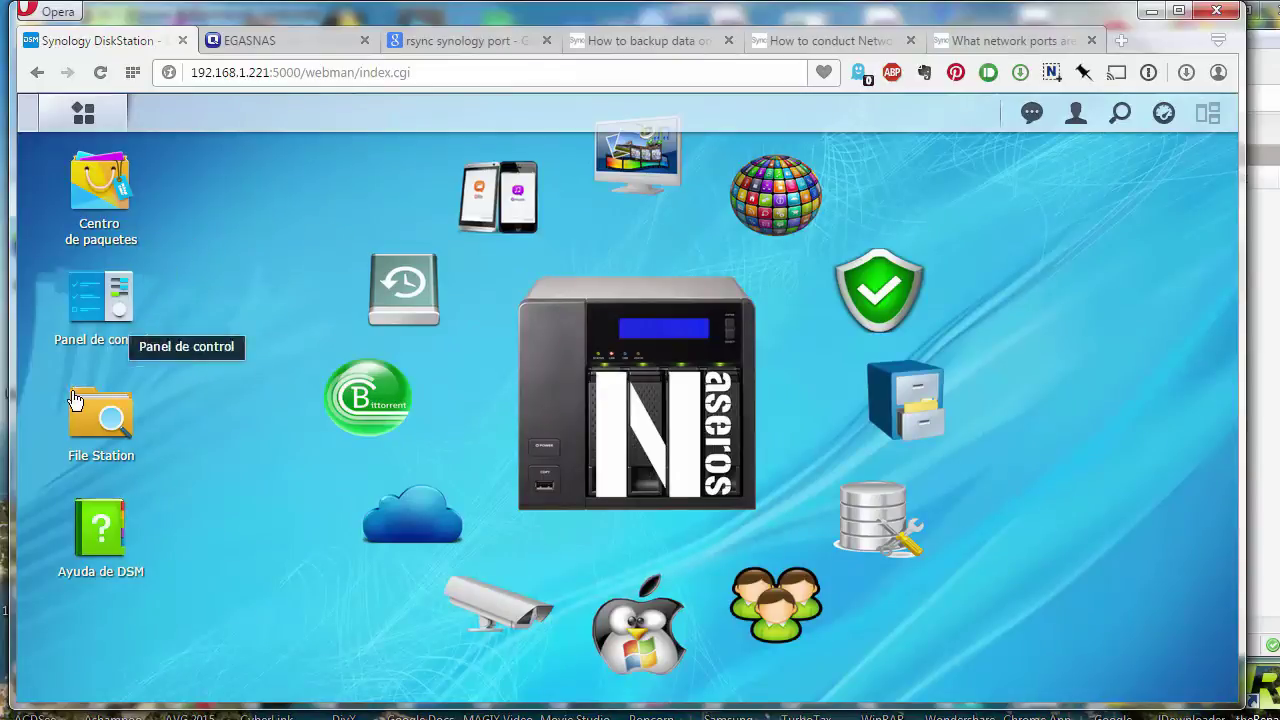
left_click(72, 424)
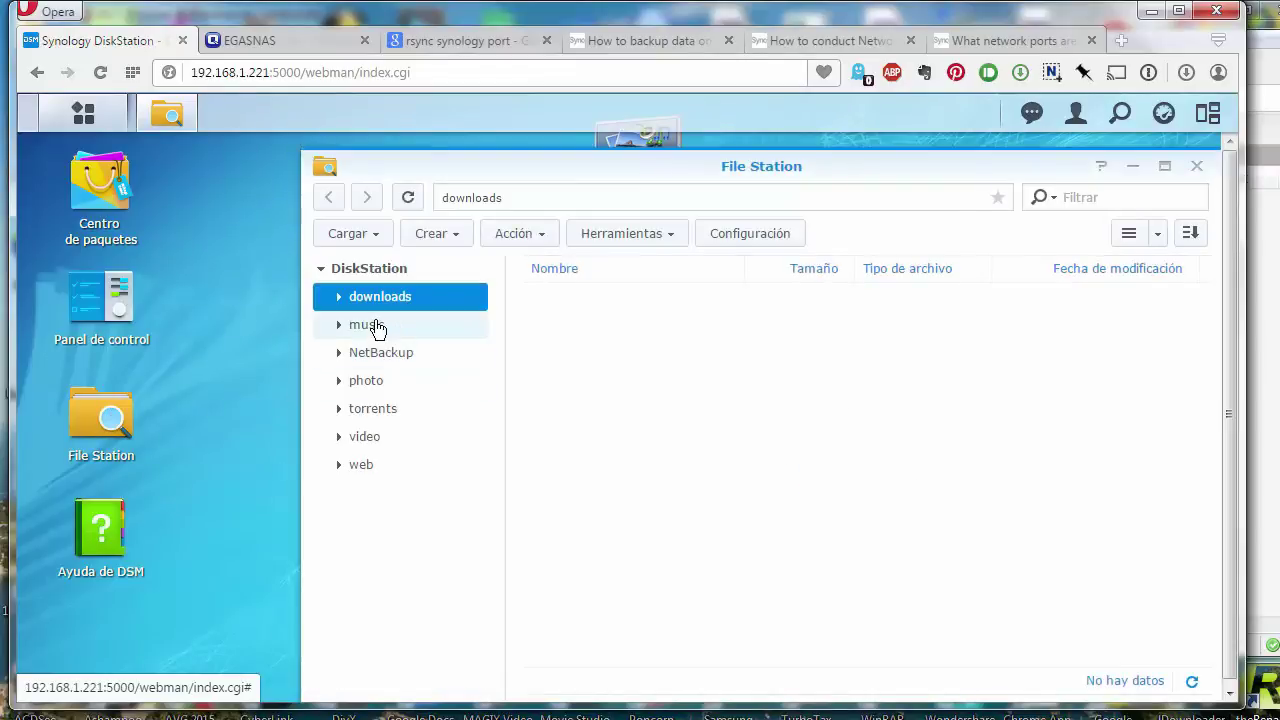
- List the music shared folder's 59 items in File Station, then switch to XYplorer
left_click(376, 326)
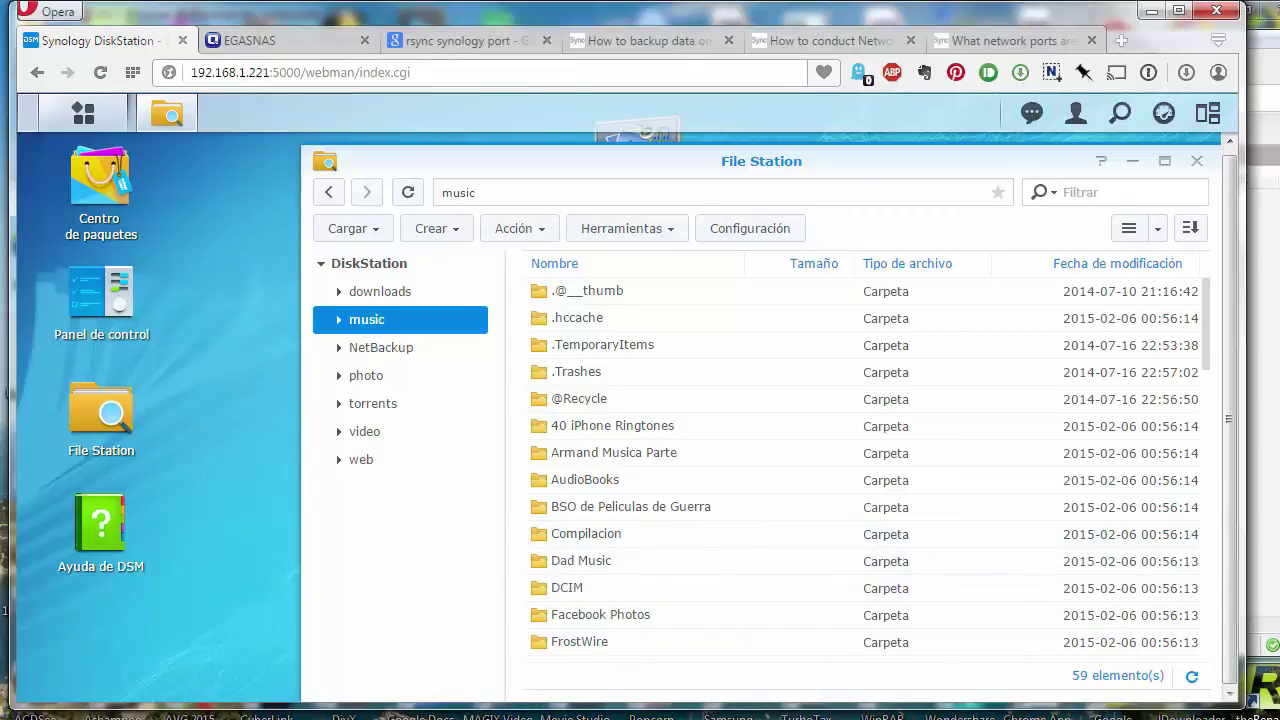
key("alt+Tab")
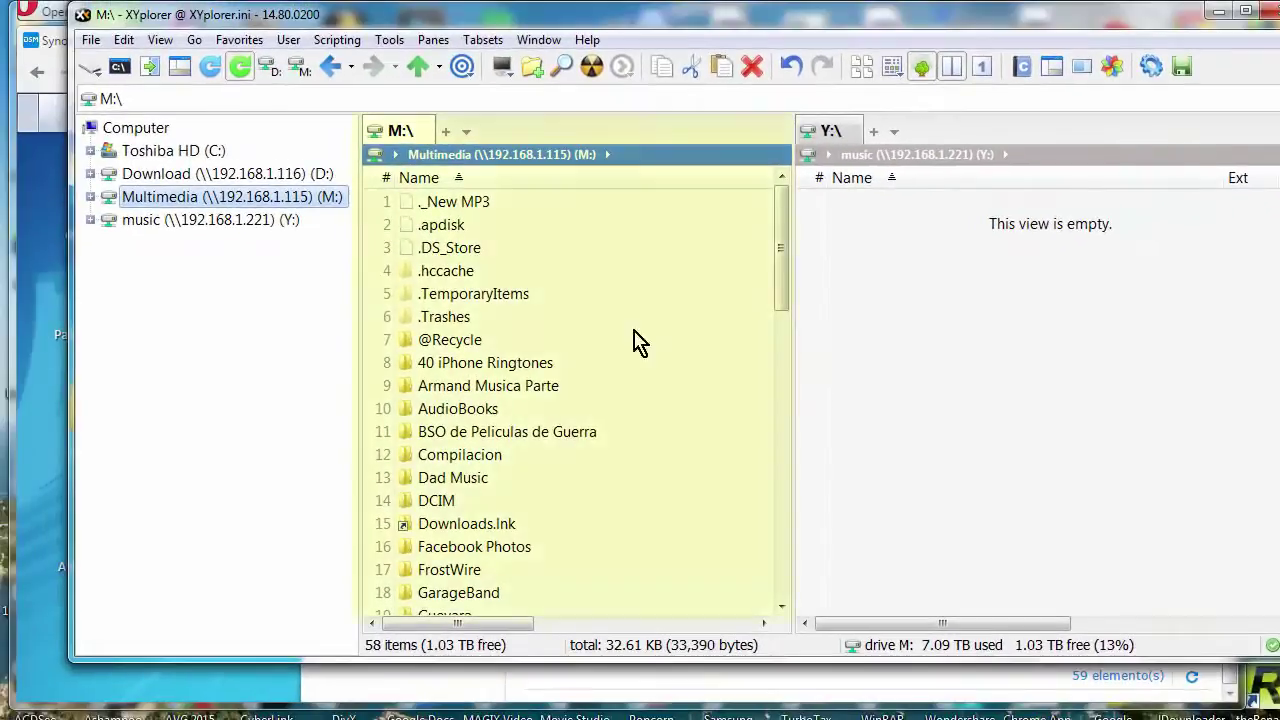
- Refresh the Y: music drive pane so it lists the 61 replicated items
left_click_drag(777, 246, 788, 160)
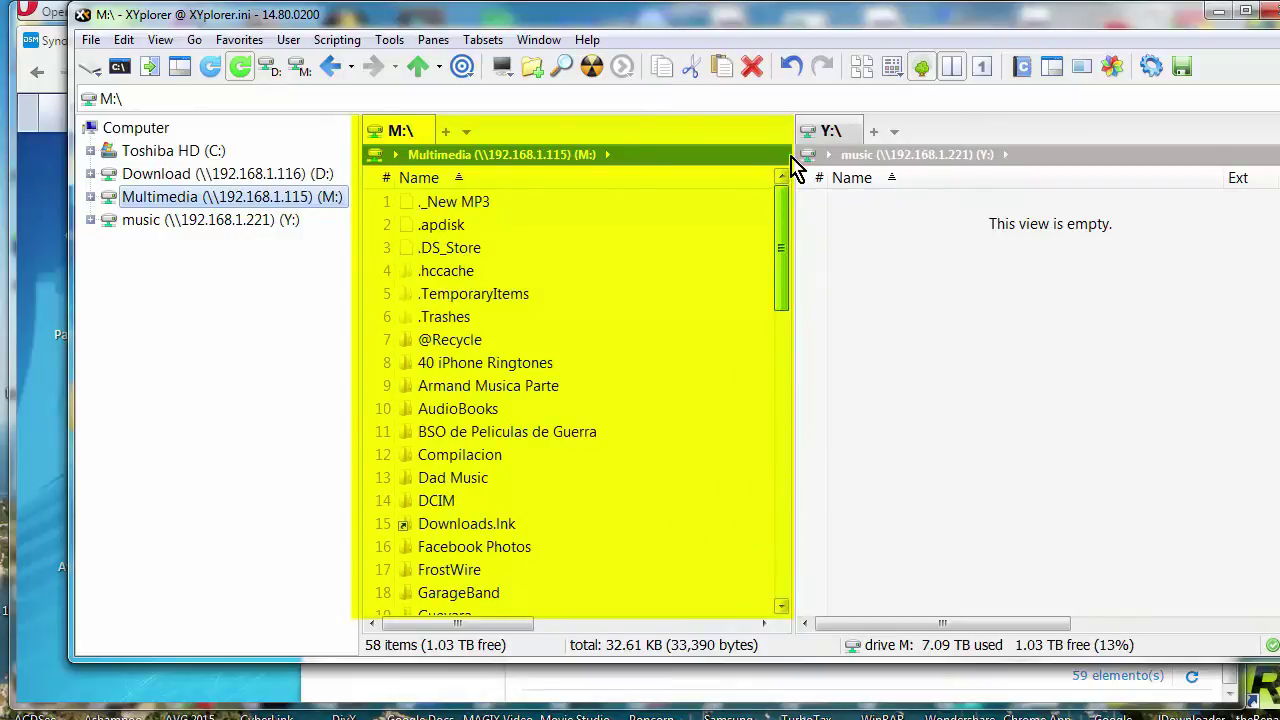
left_click(918, 262)
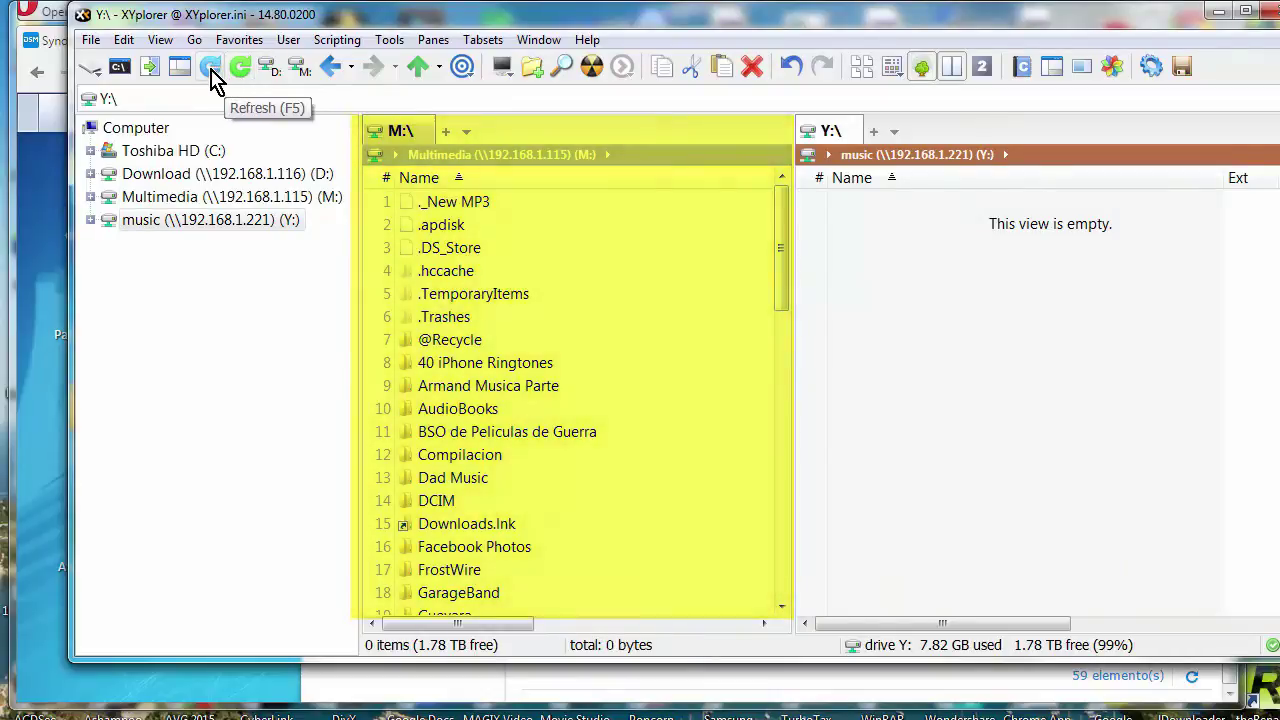
left_click(211, 69)
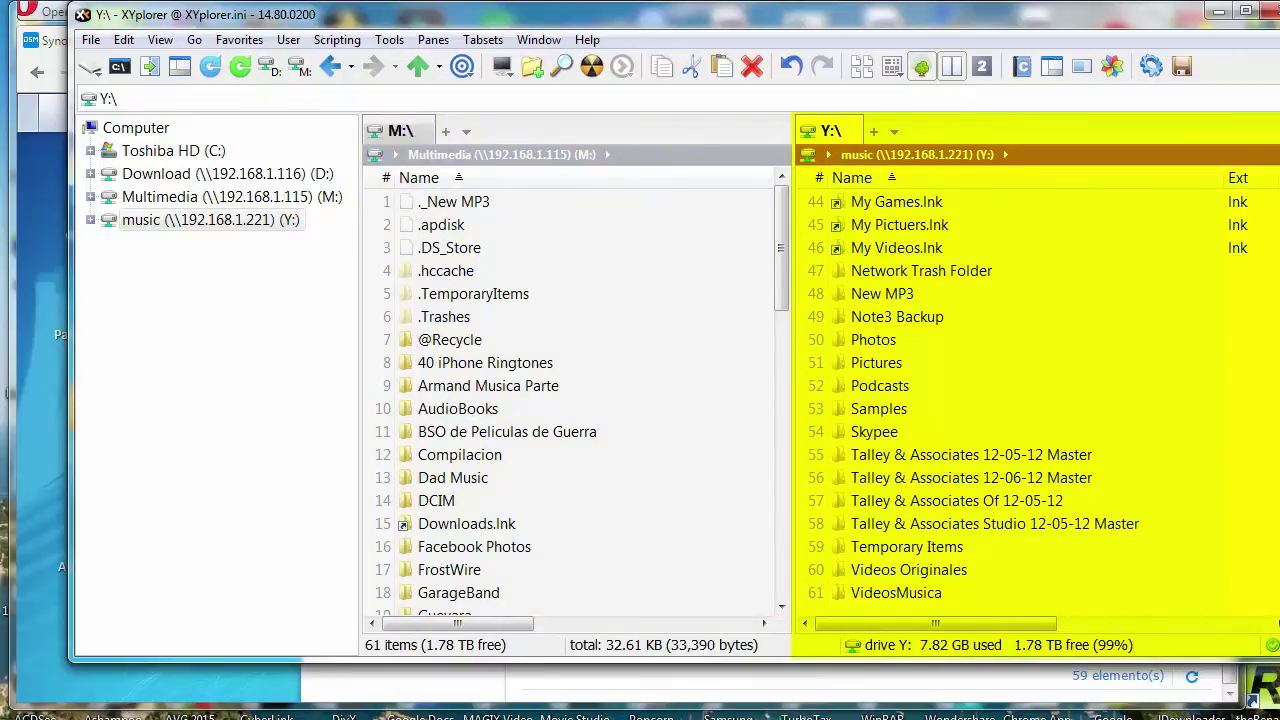
- Scroll both panes to compare the music drive folders with the Multimedia folders on M:
scroll(1035, 400, "up", 15)
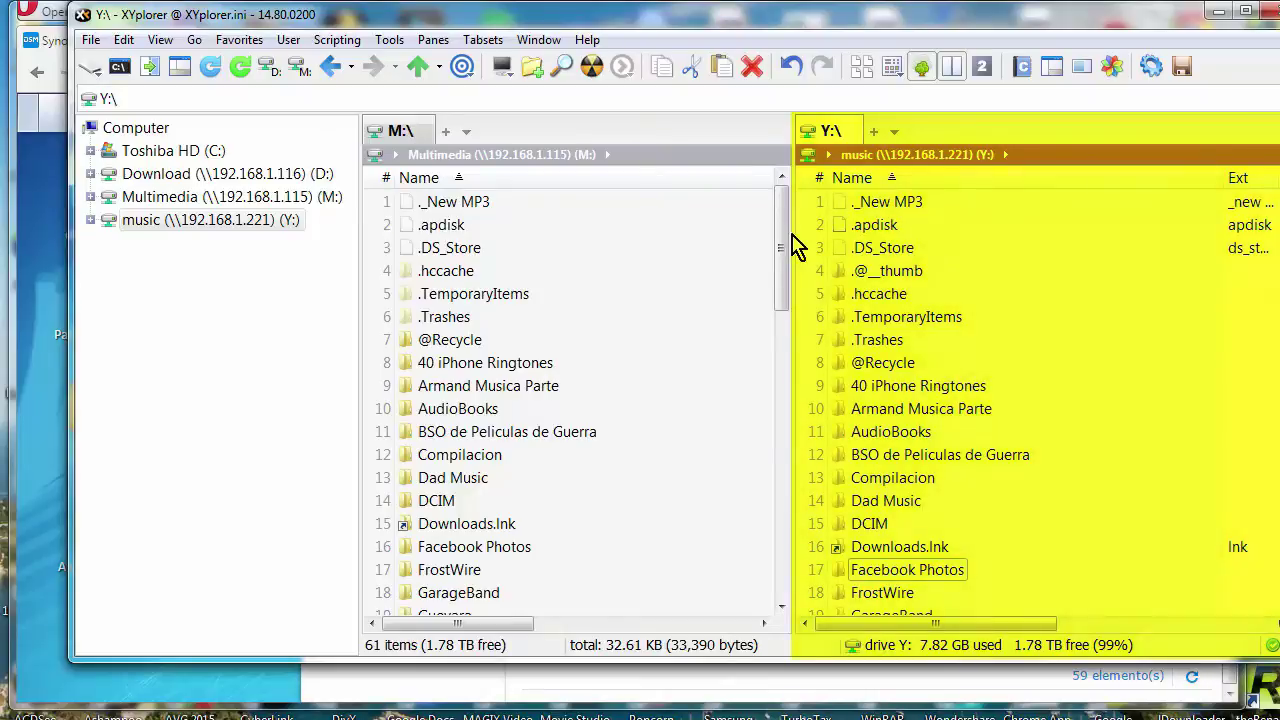
left_click_drag(781, 240, 805, 185)
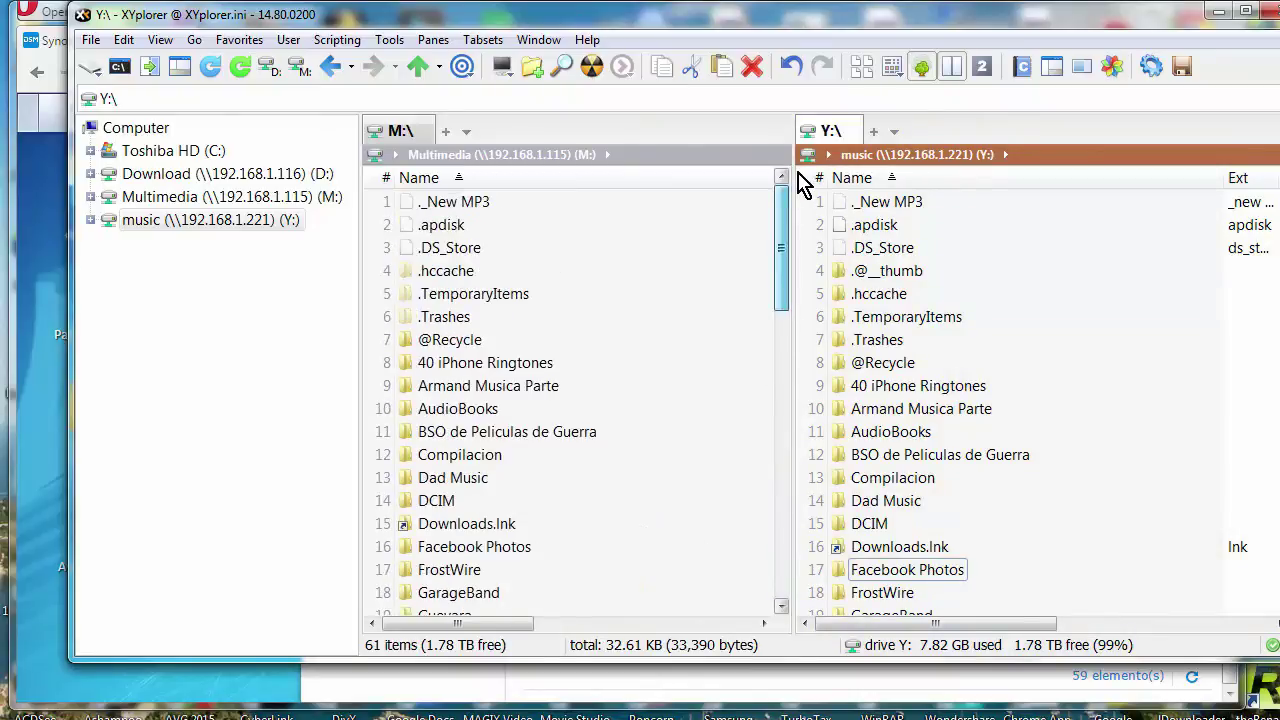
left_click_drag(800, 185, 746, 551)
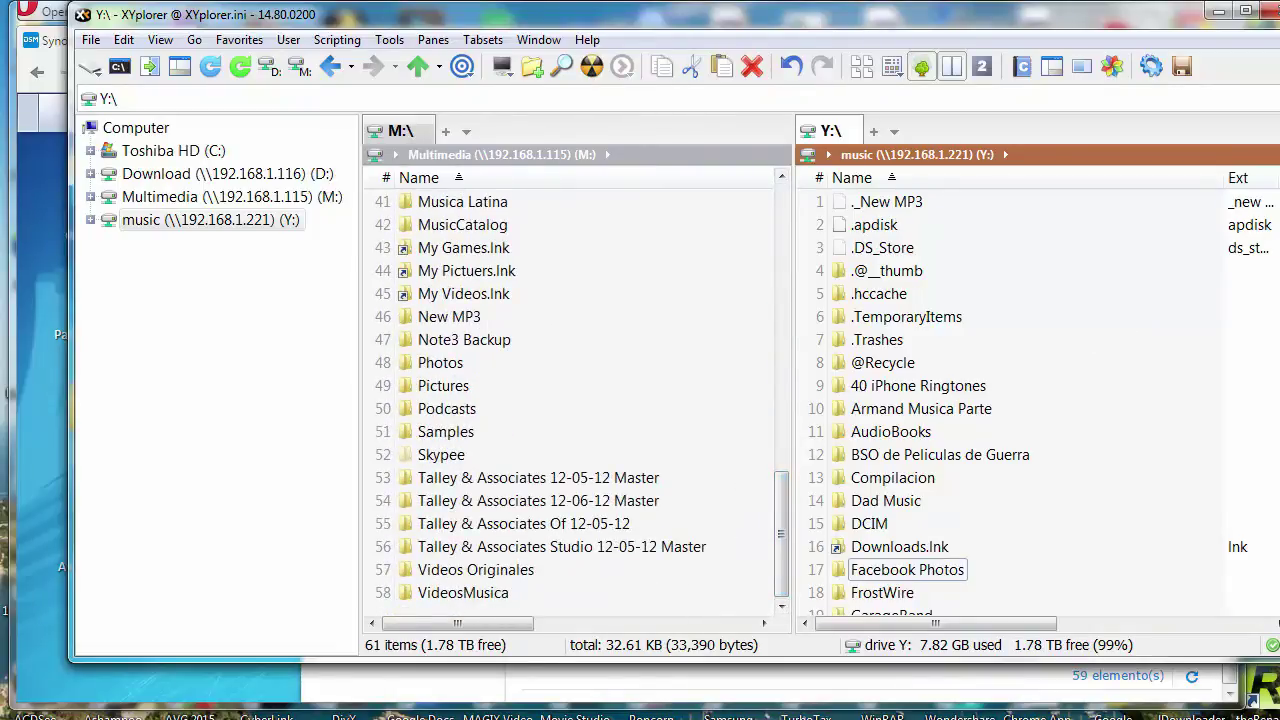
scroll(1275, 430, "down", 10)
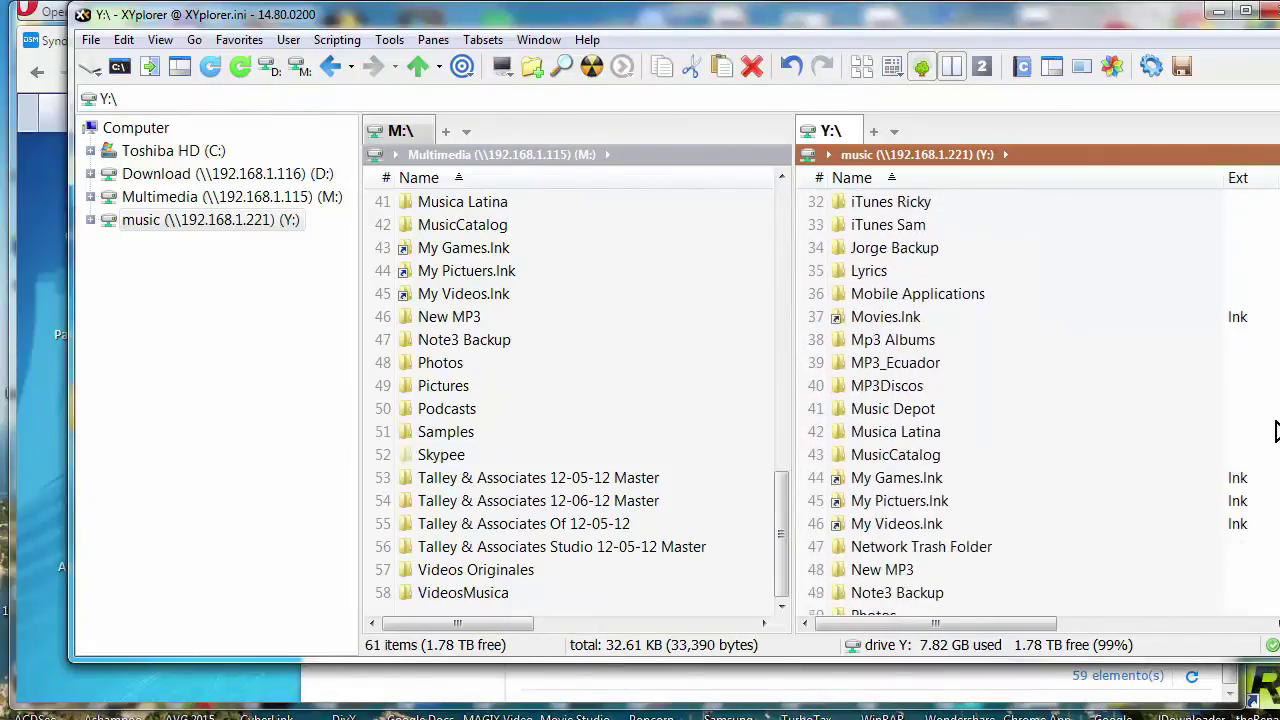
left_click_drag(1275, 430, 1265, 555)
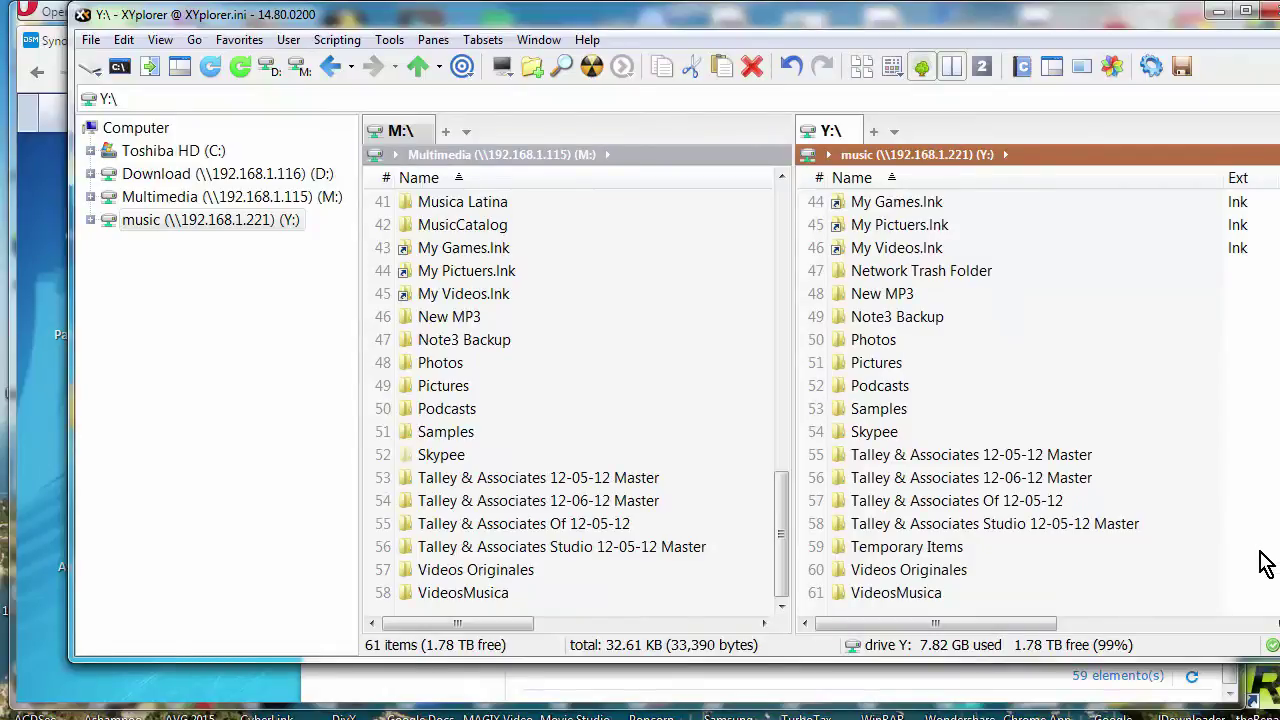
scroll(1266, 537, "up", 10)
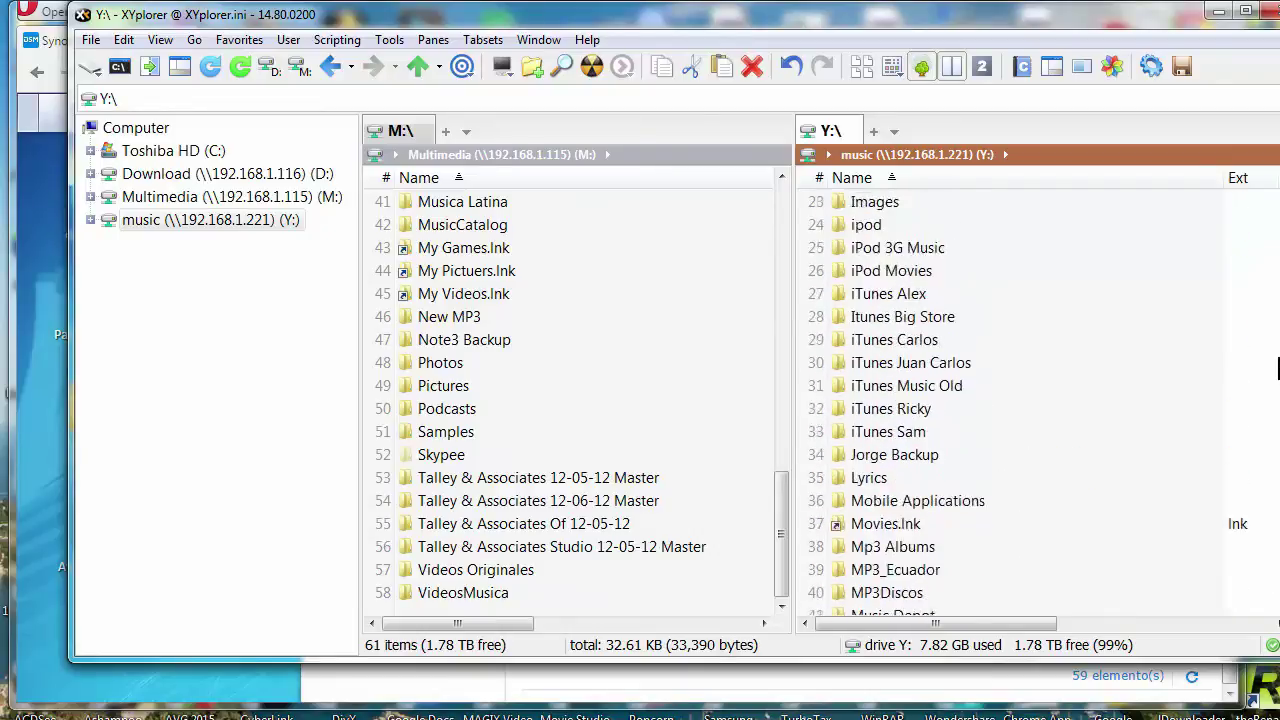
scroll(1028, 400, "up", 3)
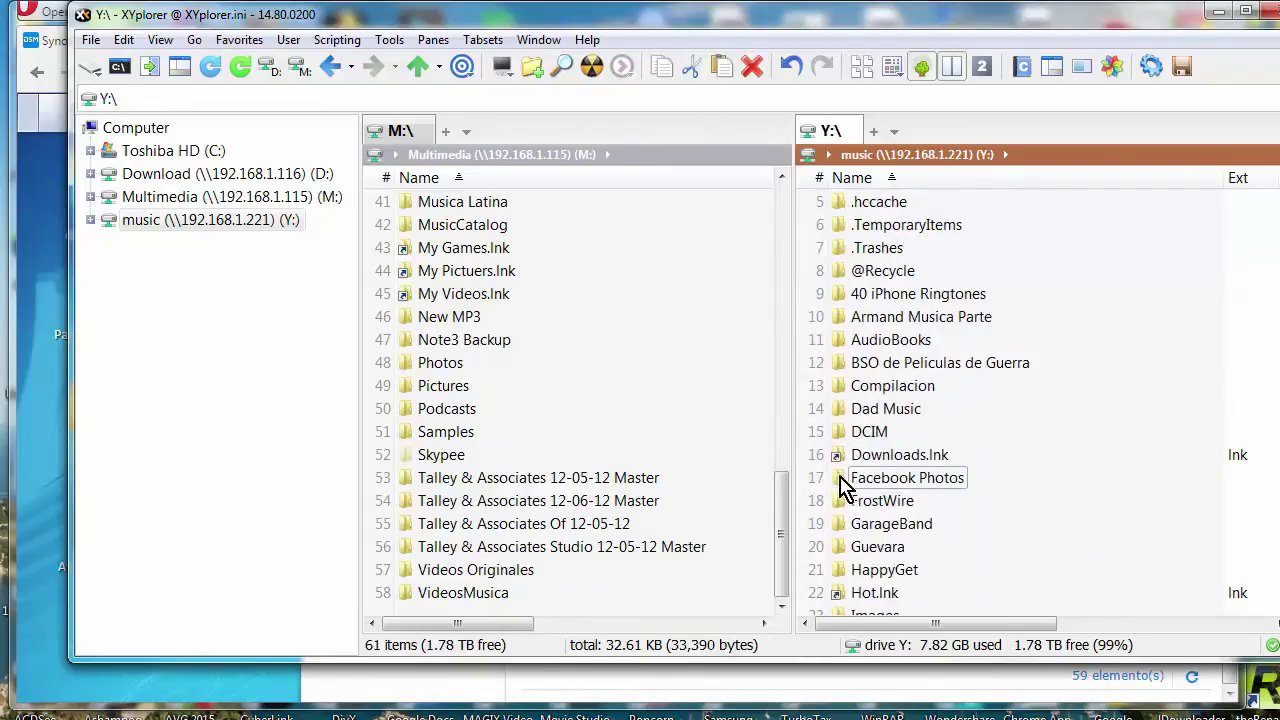
left_click_drag(785, 510, 803, 194)
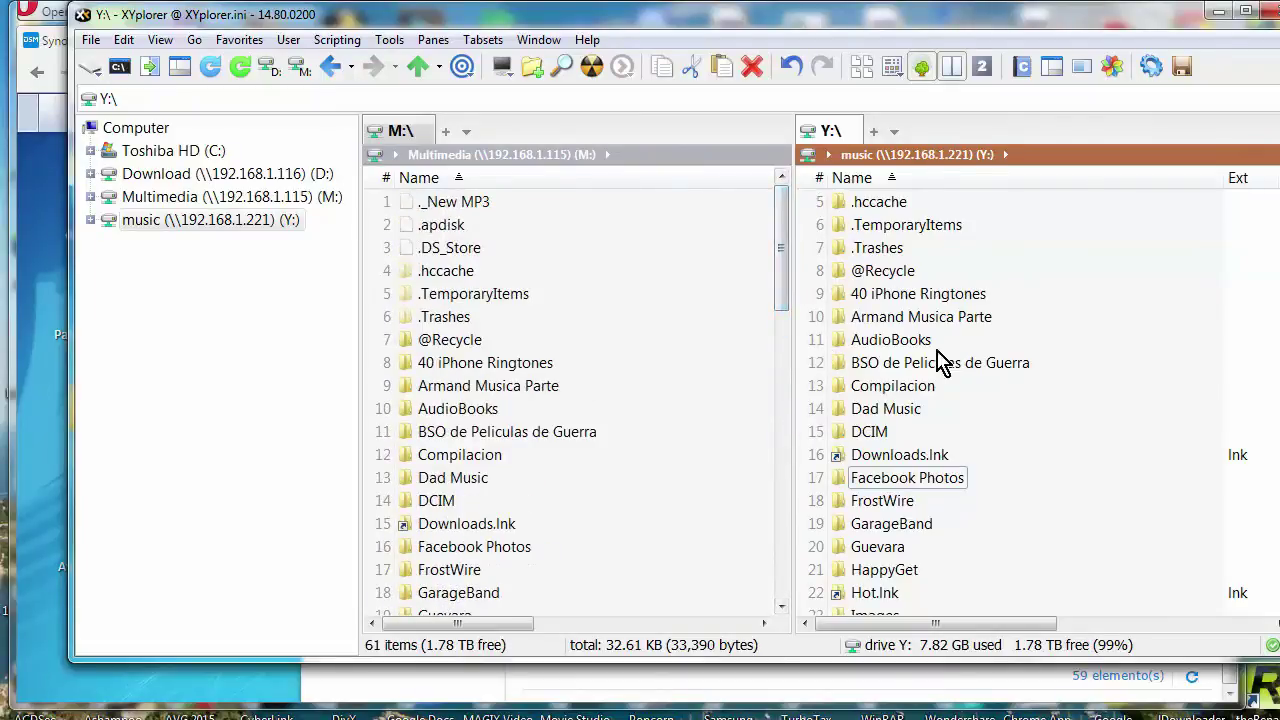
- Compare the 40 iPhone Ringtones folder on both drives, then return both panes to their roots
double_click(490, 365)
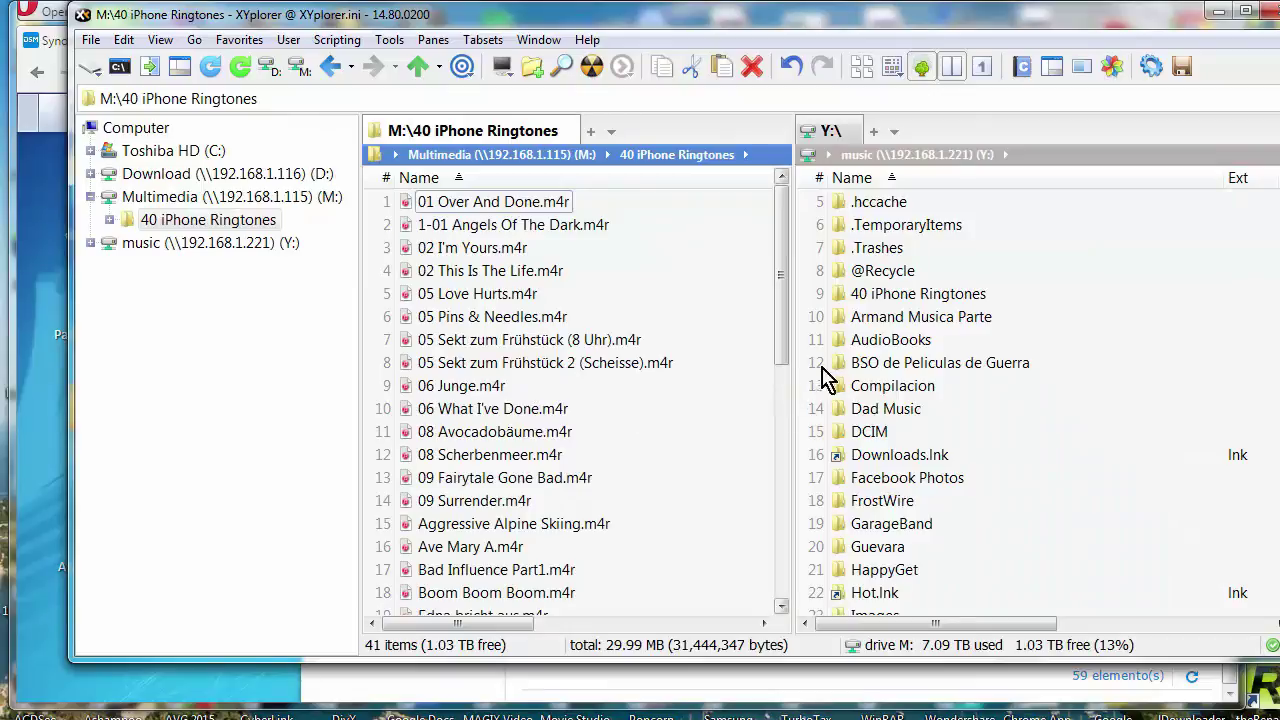
double_click(905, 294)
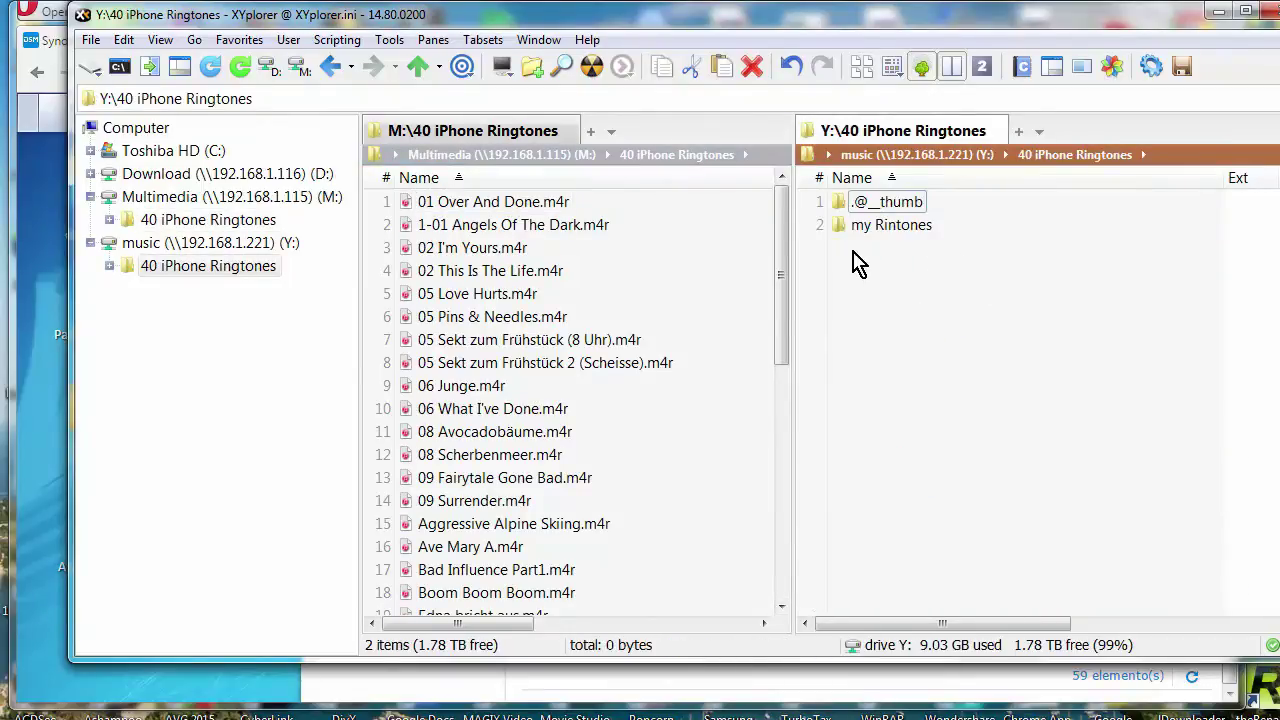
left_click_drag(785, 270, 820, 223)
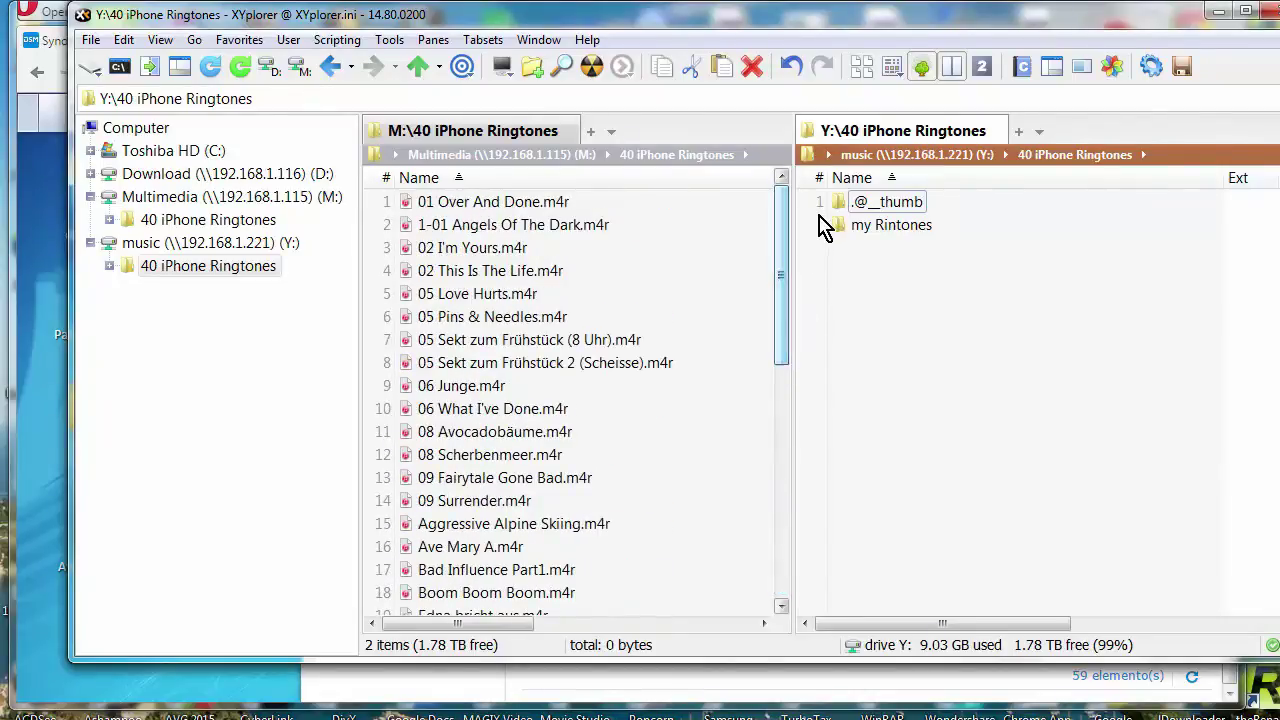
left_click(565, 155)
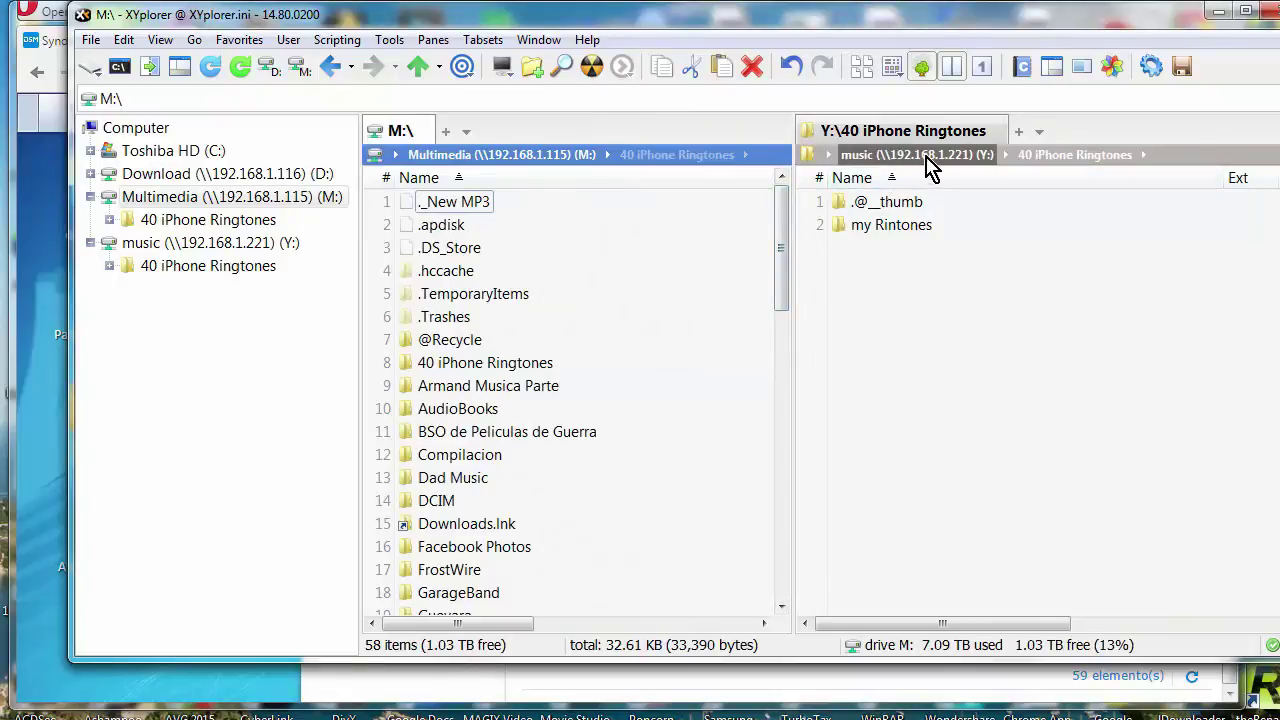
left_click(970, 158)
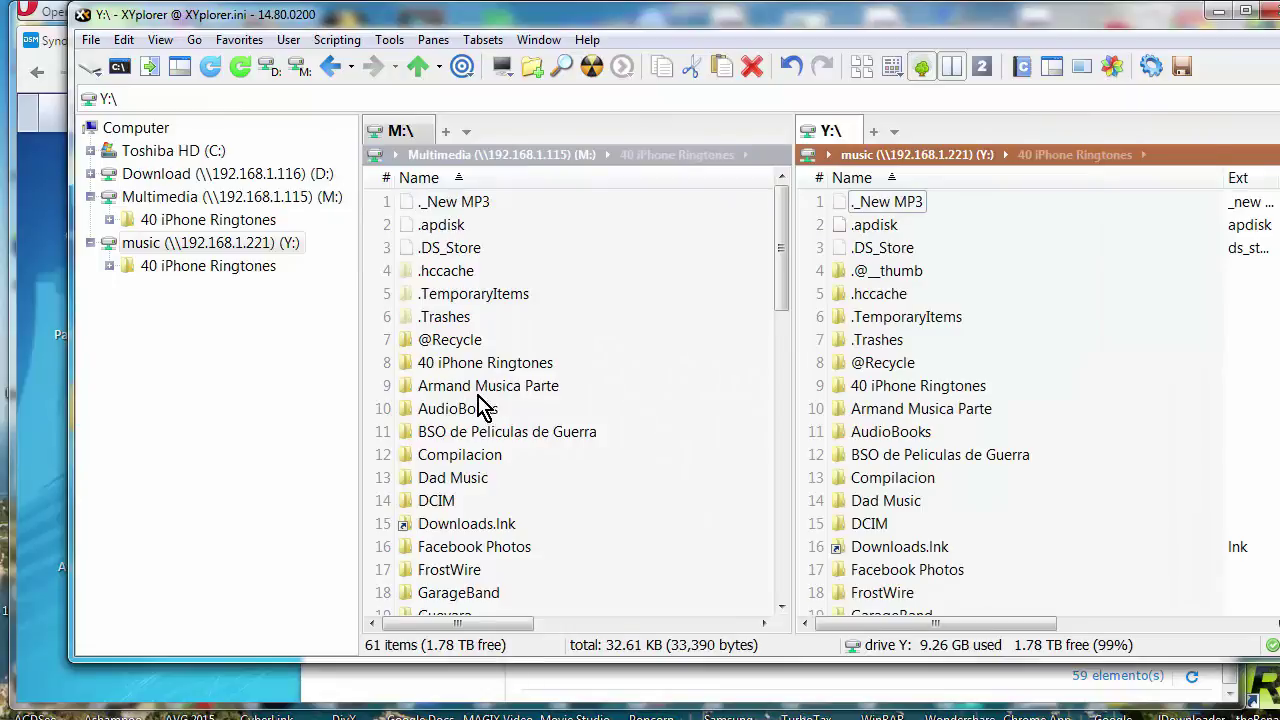
- Compare the AudioBooks folder on both drives, return to the roots, and bring the browser forward
left_click(447, 418)
double_click(447, 418)
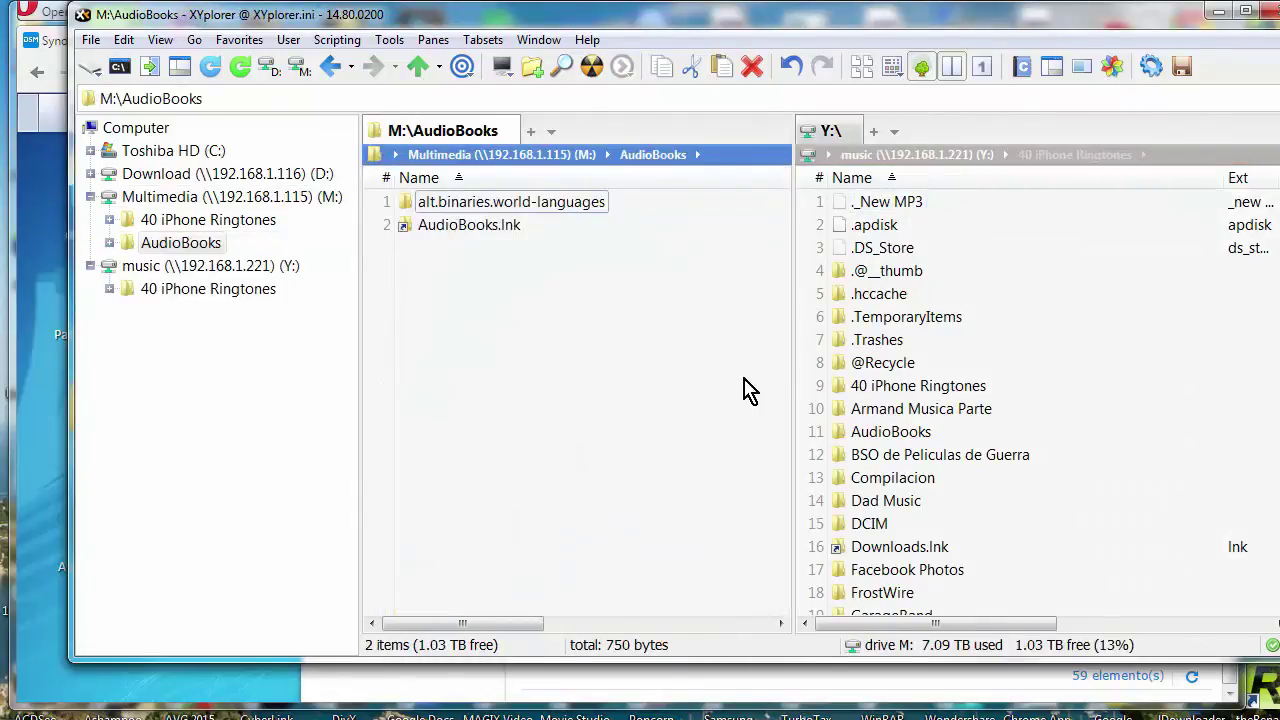
double_click(892, 433)
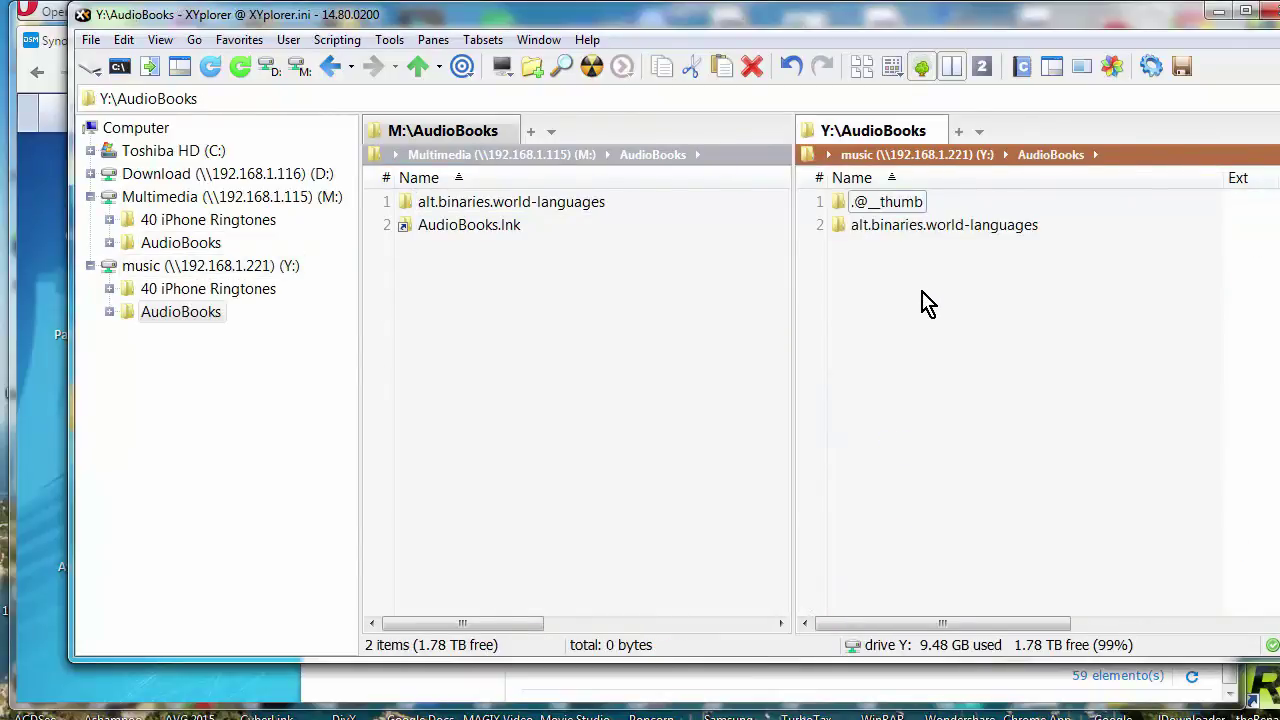
left_click(533, 165)
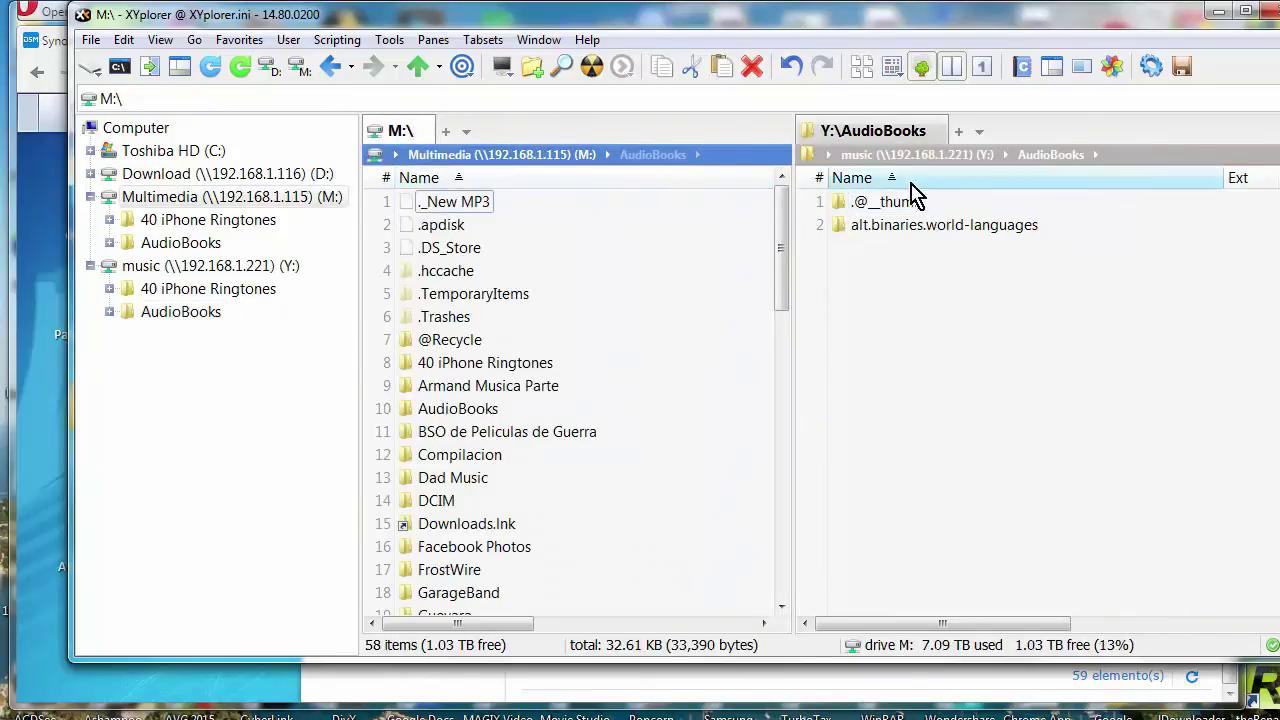
left_click(929, 159)
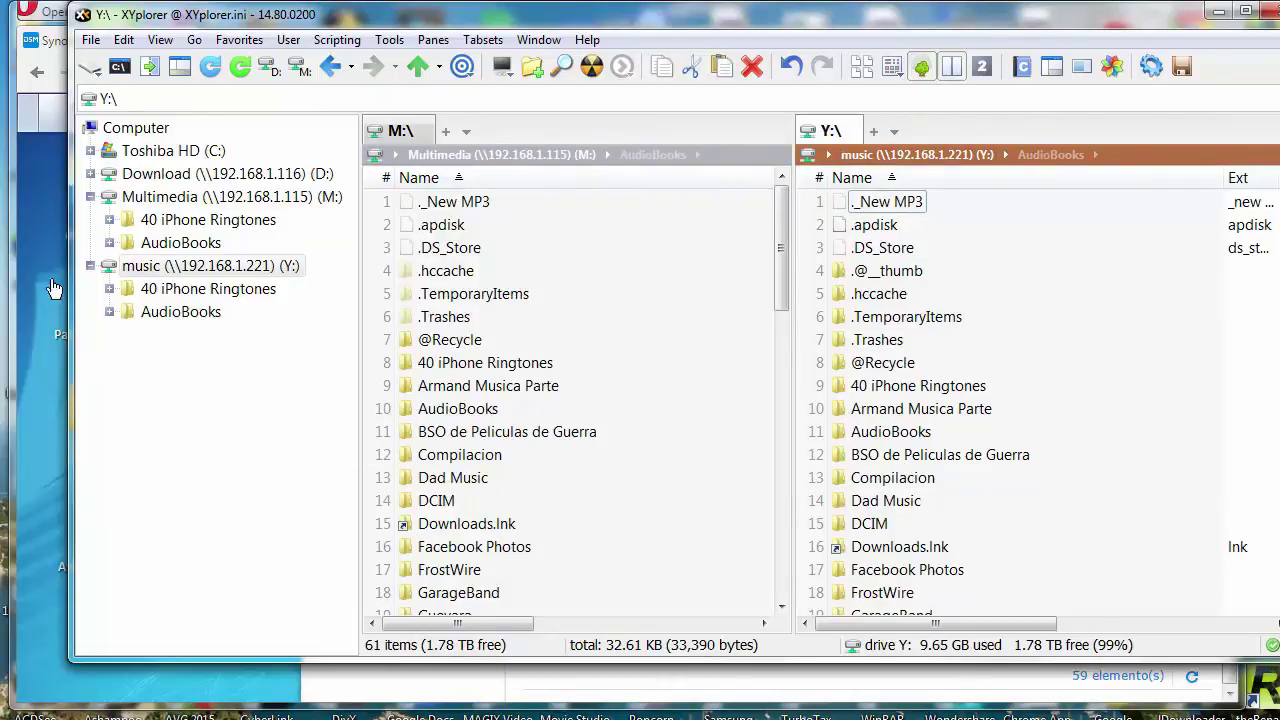
left_click(60, 285)
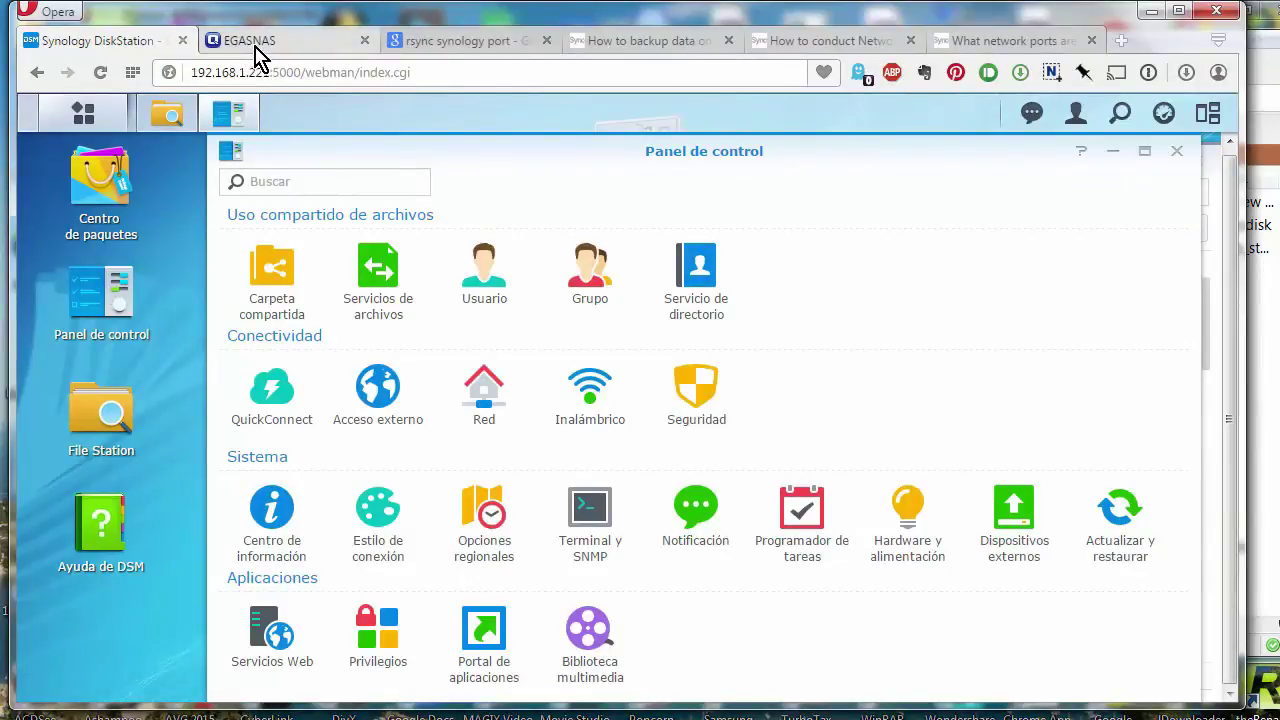
- Widen the Rsync list's Estado column and show background tasks: Multimedia replicating at 12.03MB/s, 6 h 58 min left
left_click(252, 52)
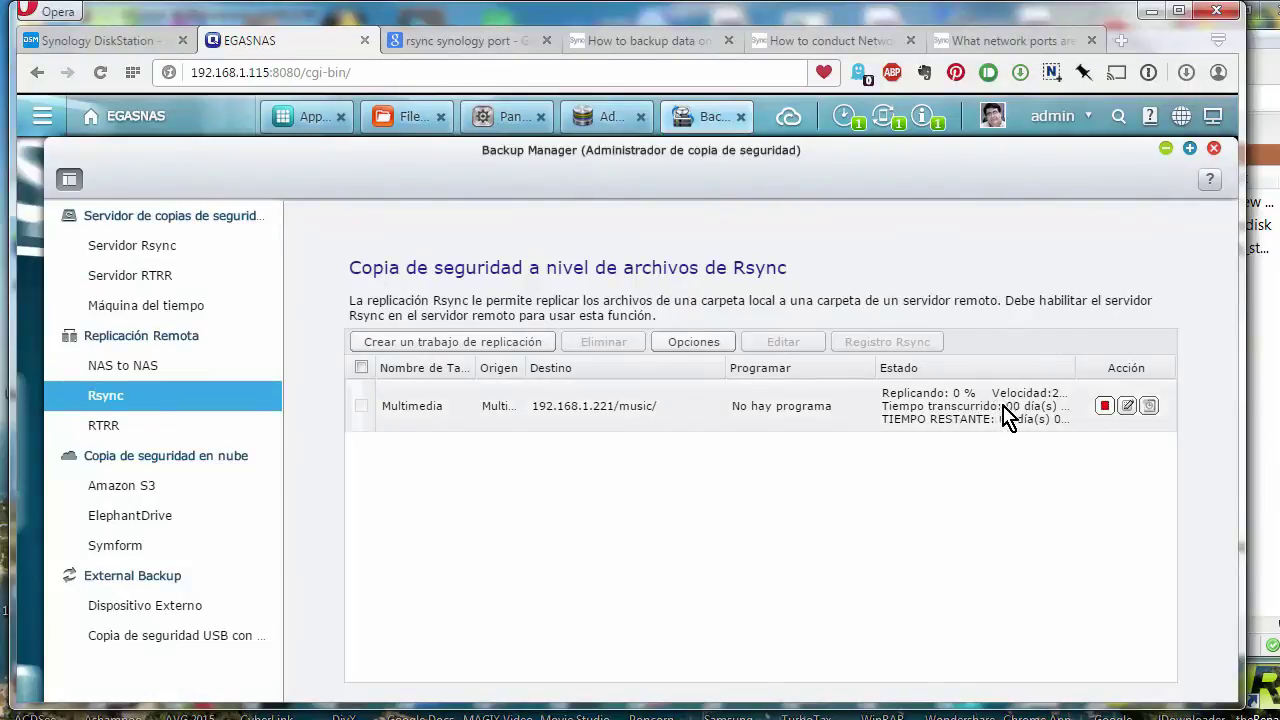
left_click_drag(1073, 368, 1114, 371)
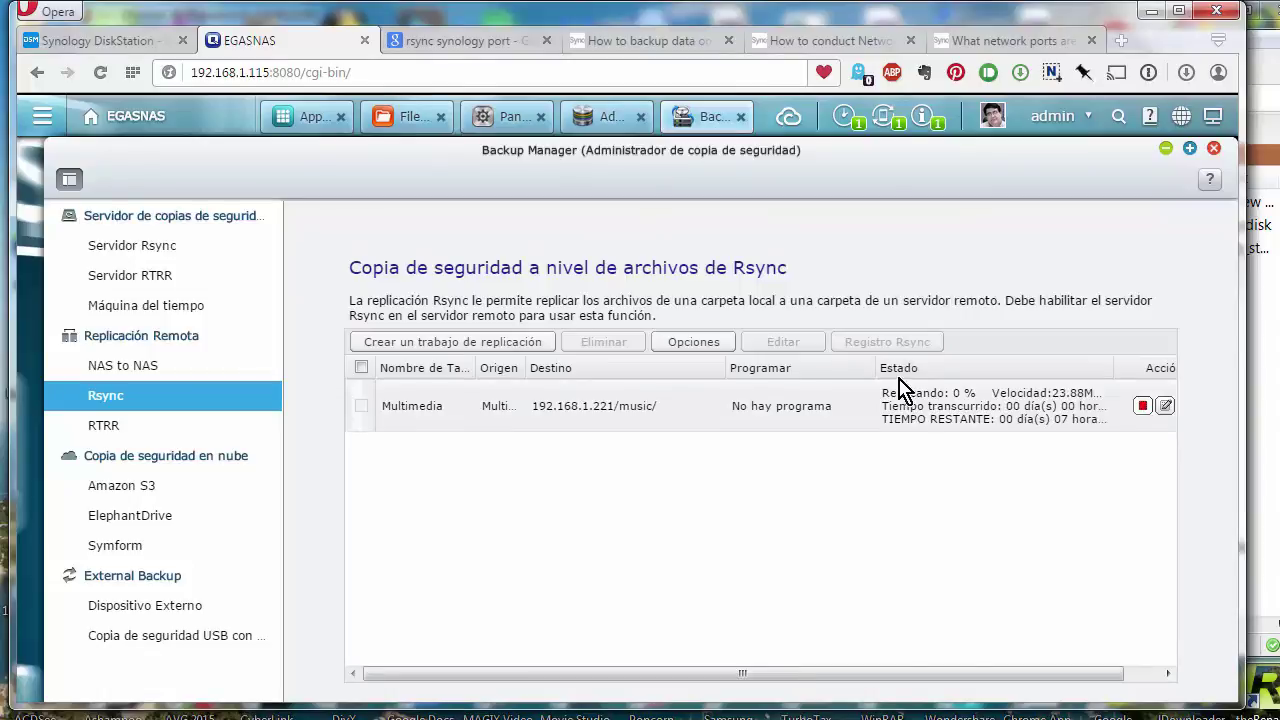
left_click_drag(868, 368, 814, 370)
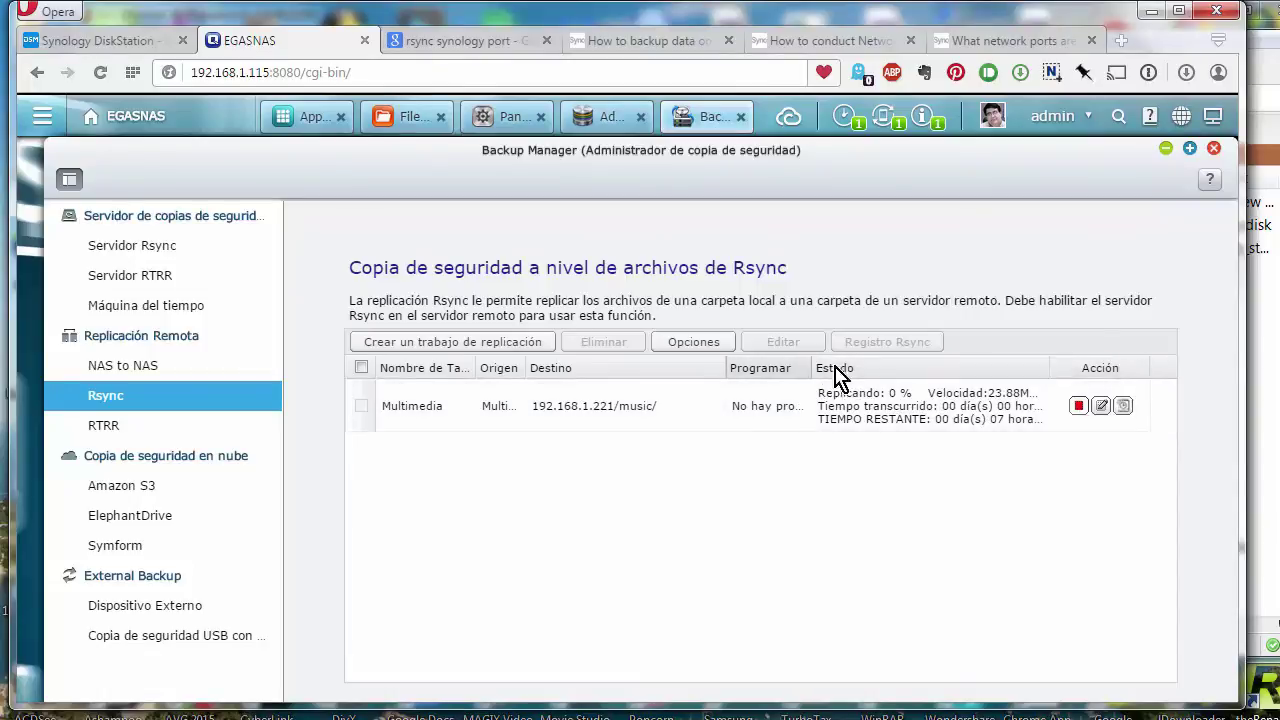
left_click_drag(724, 366, 659, 364)
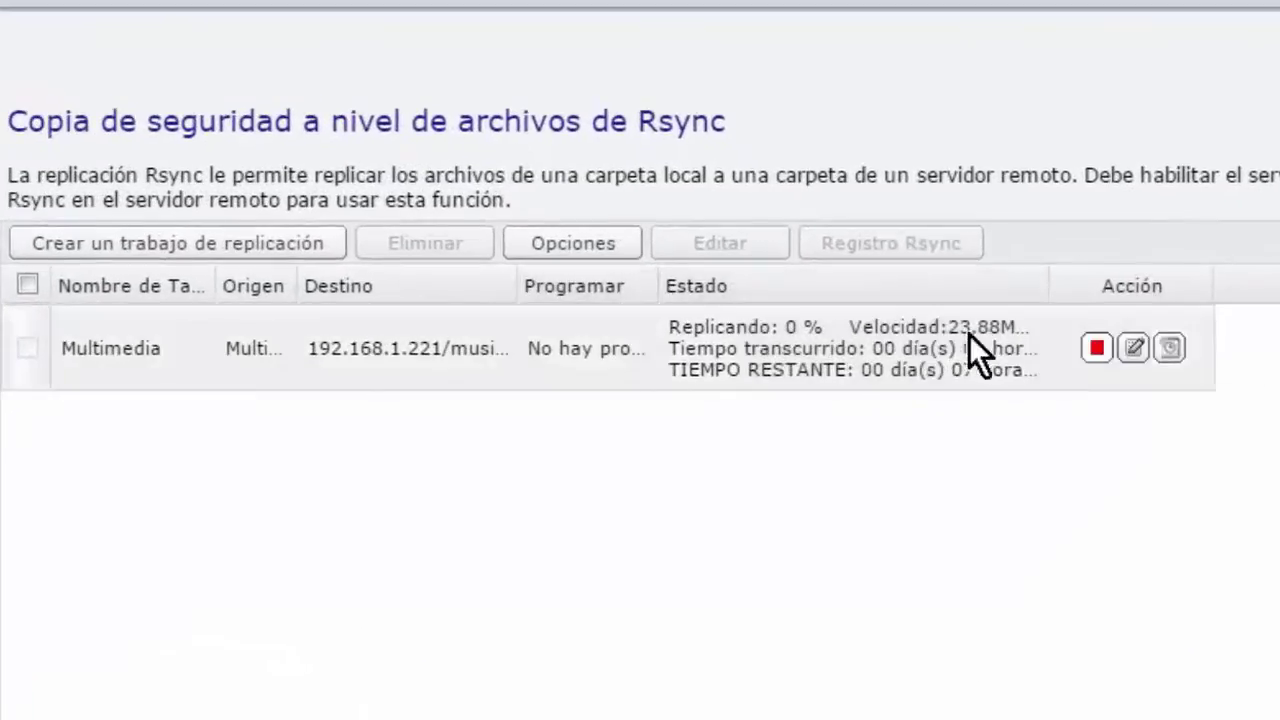
left_click_drag(1049, 287, 1207, 300)
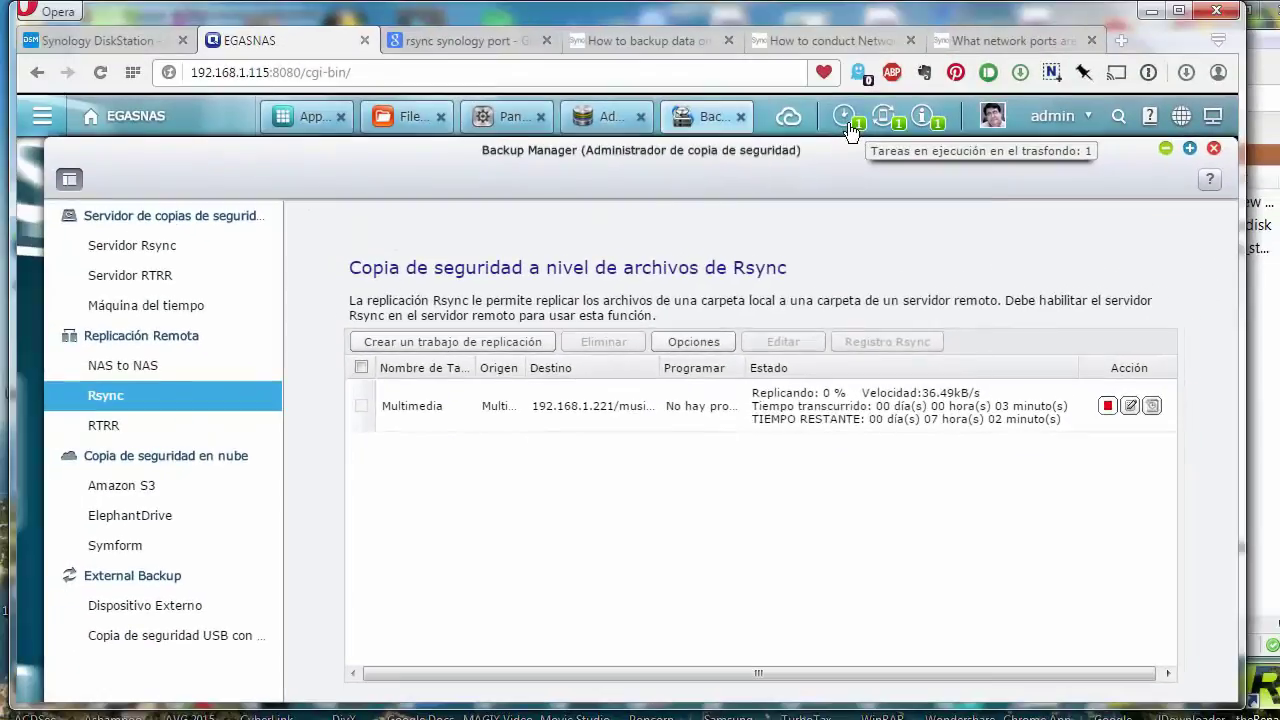
left_click(846, 122)
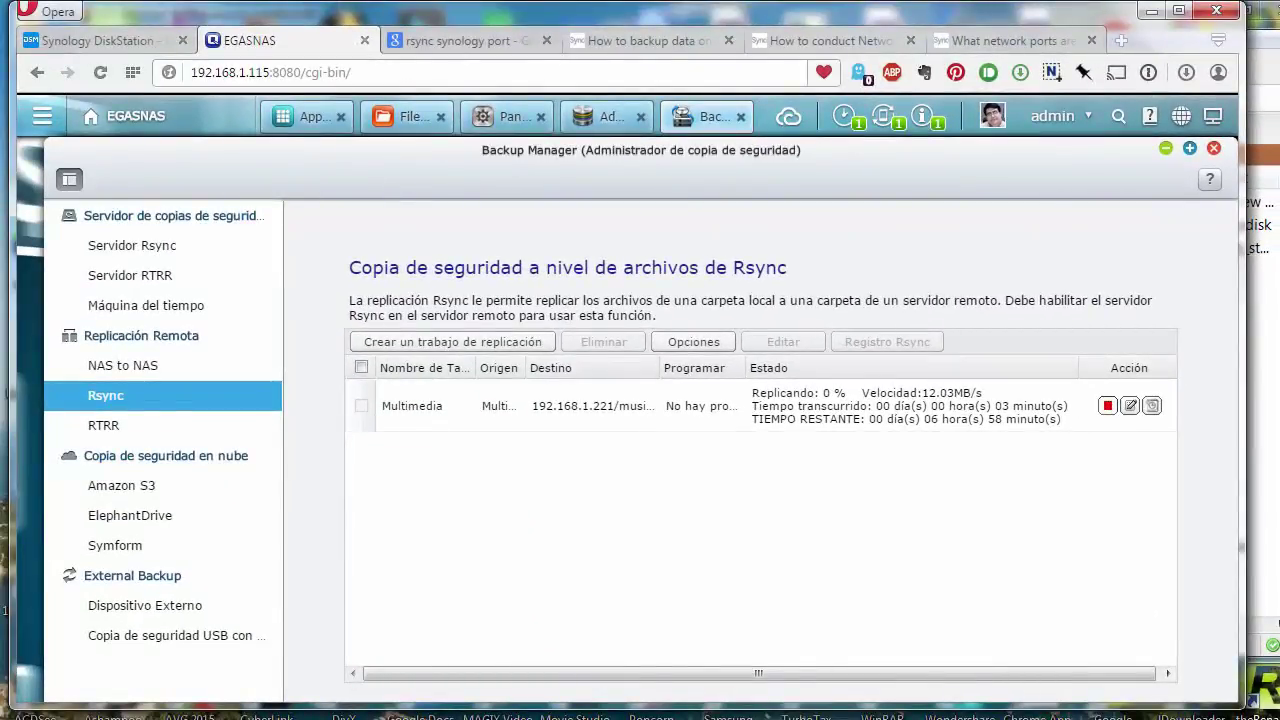
- In File Station, inspect the replicated 40 iPhone Ringtones and my Rintones folders, then go back to music
left_click(145, 40)
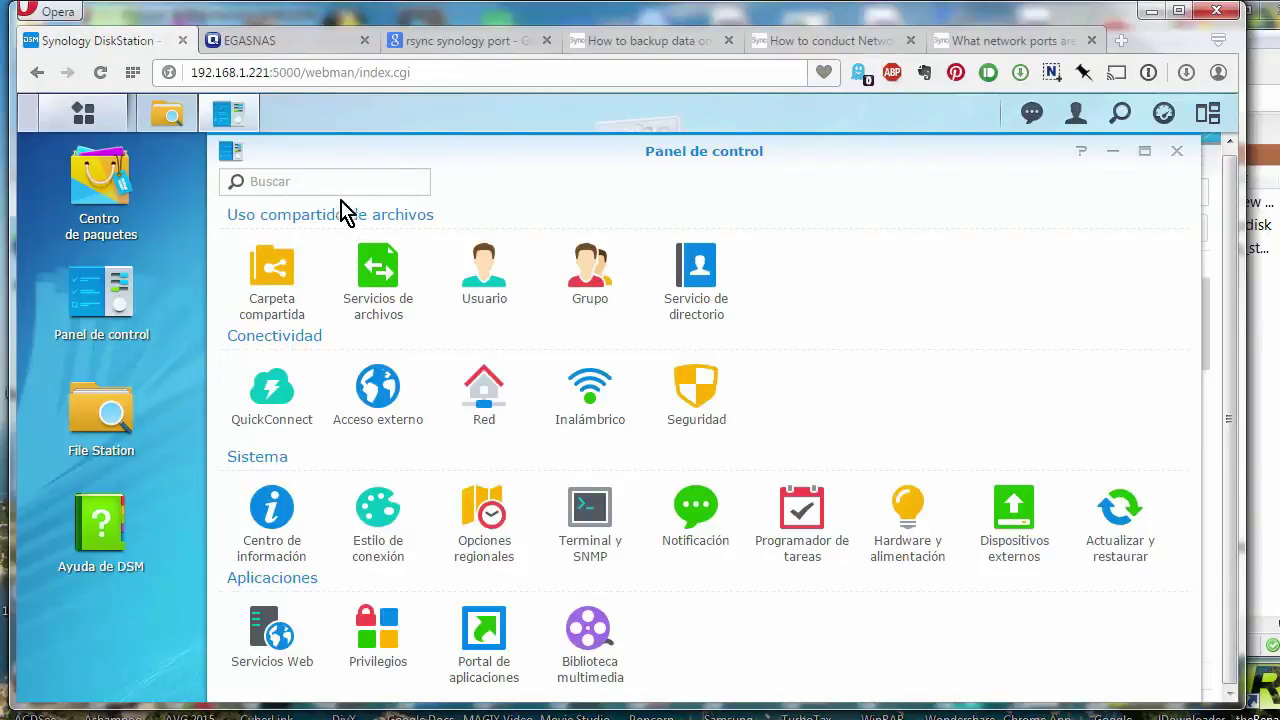
left_click(240, 118)
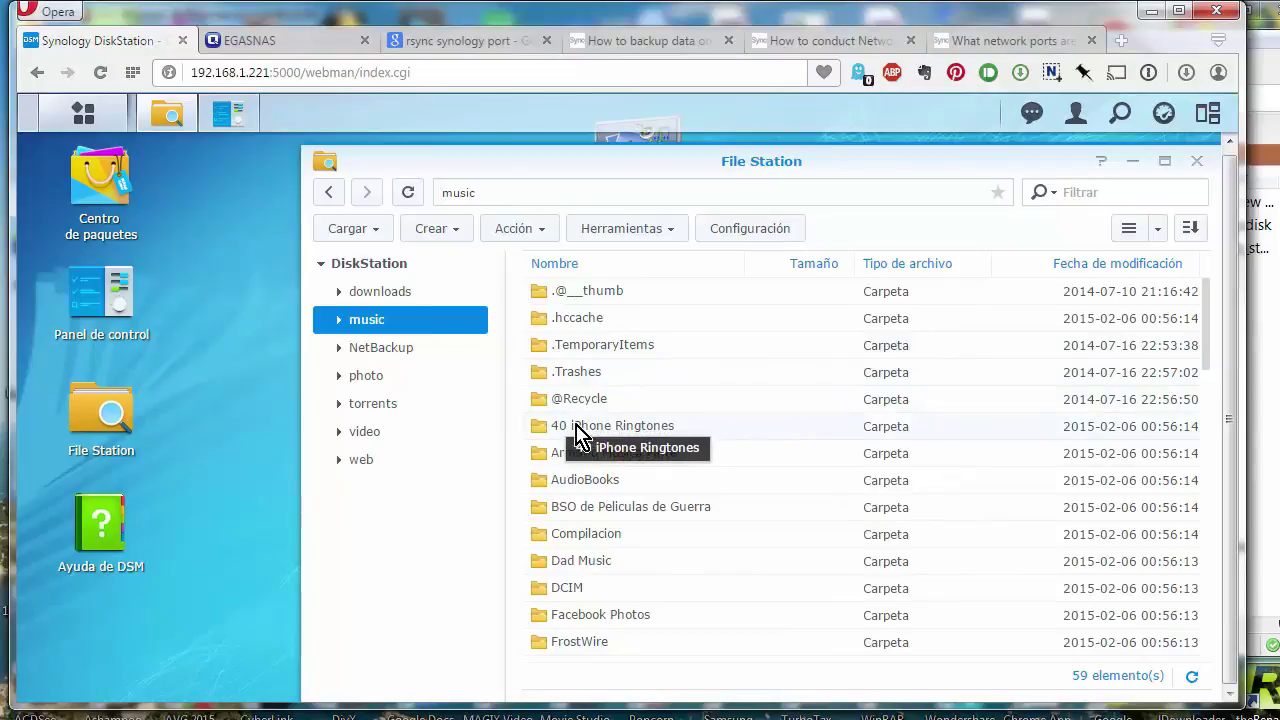
double_click(577, 430)
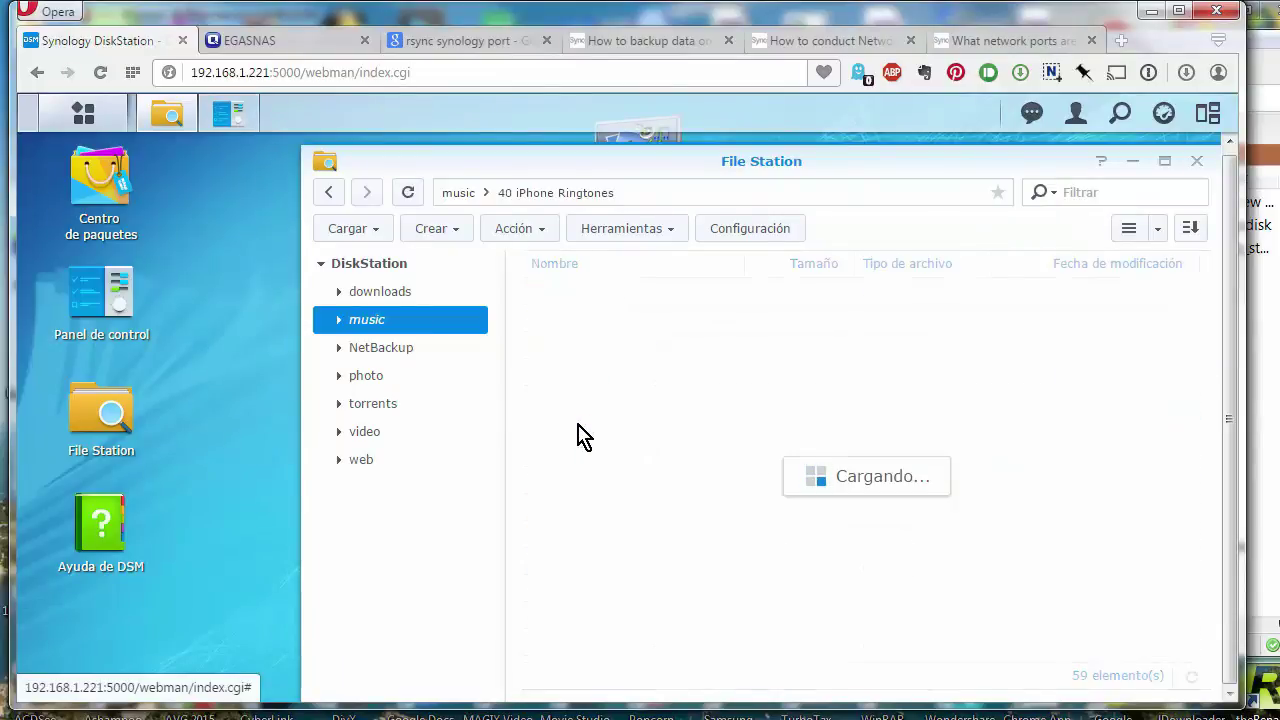
double_click(586, 322)
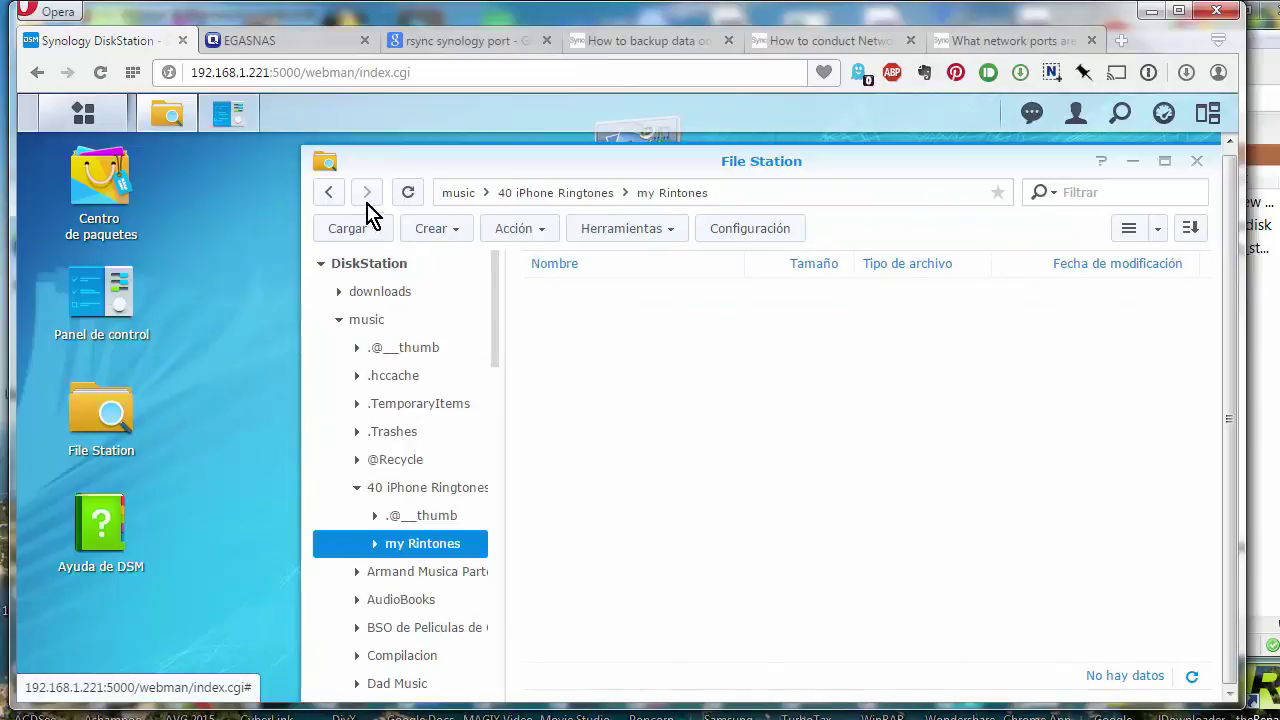
left_click(324, 198)
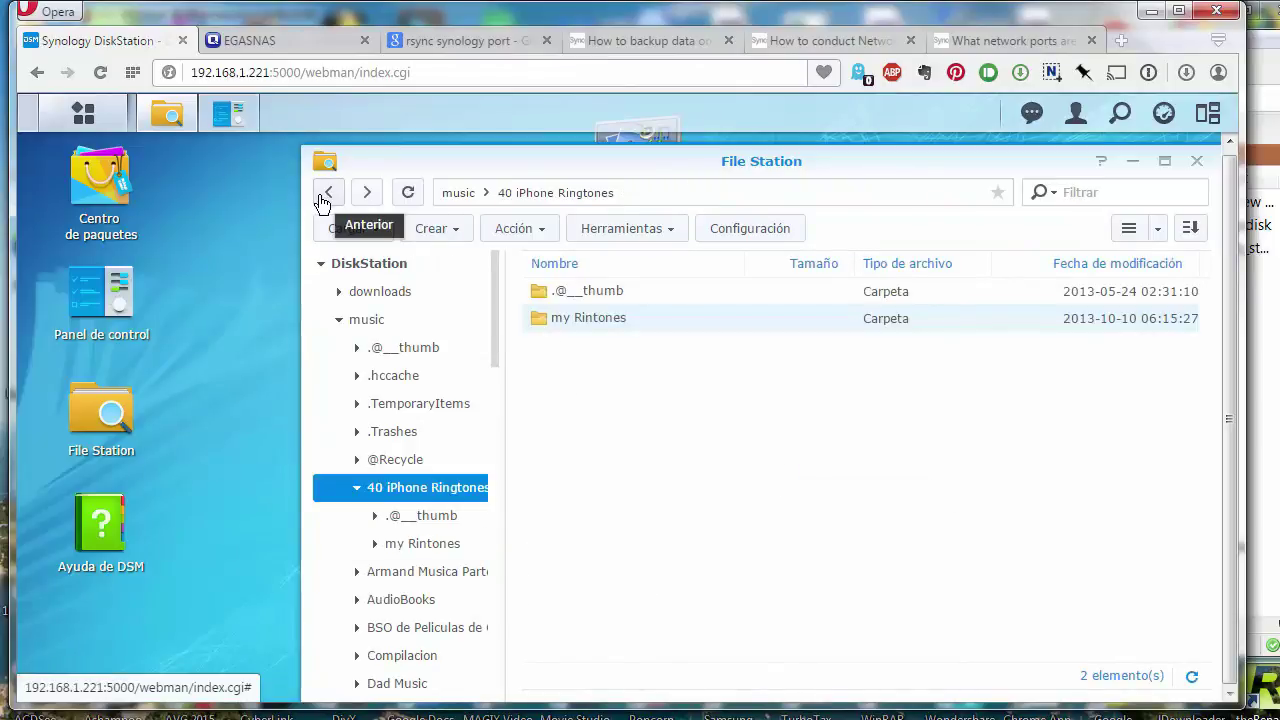
left_click(324, 196)
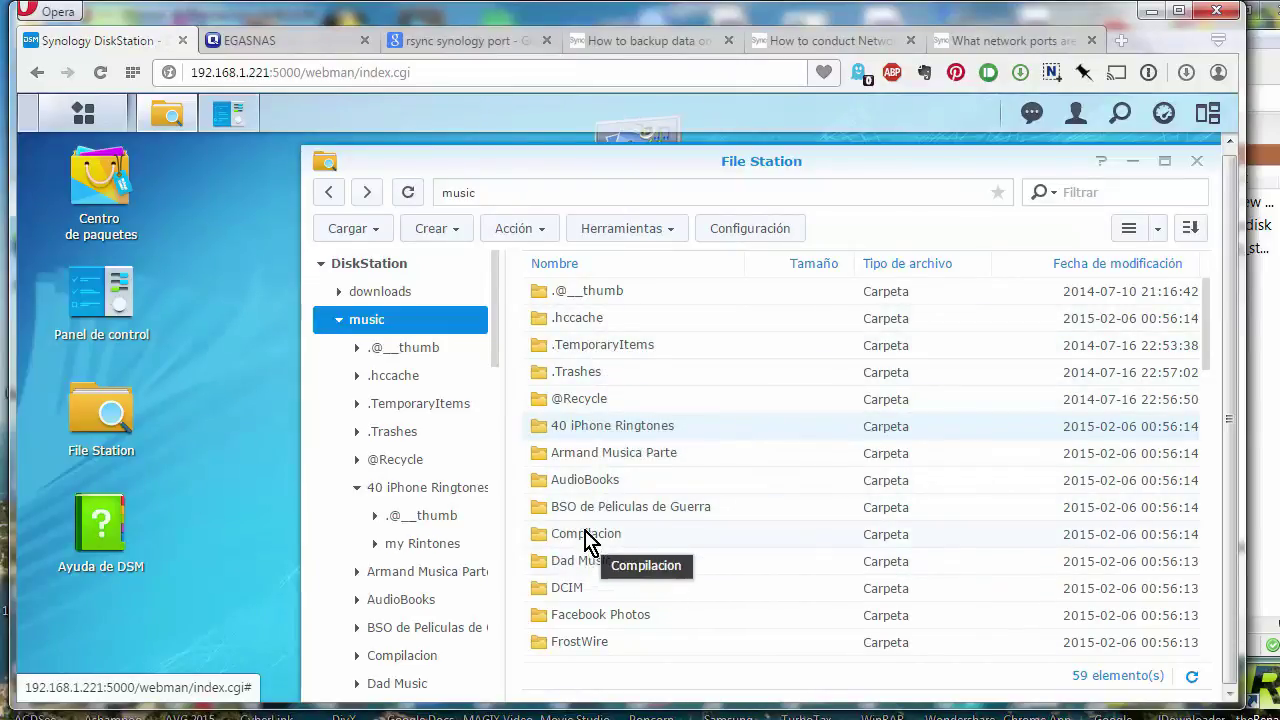
- Inspect the Compilacion folder and its Bassie & Adriaan Tv Themes subfolder, then close File Station
double_click(583, 538)
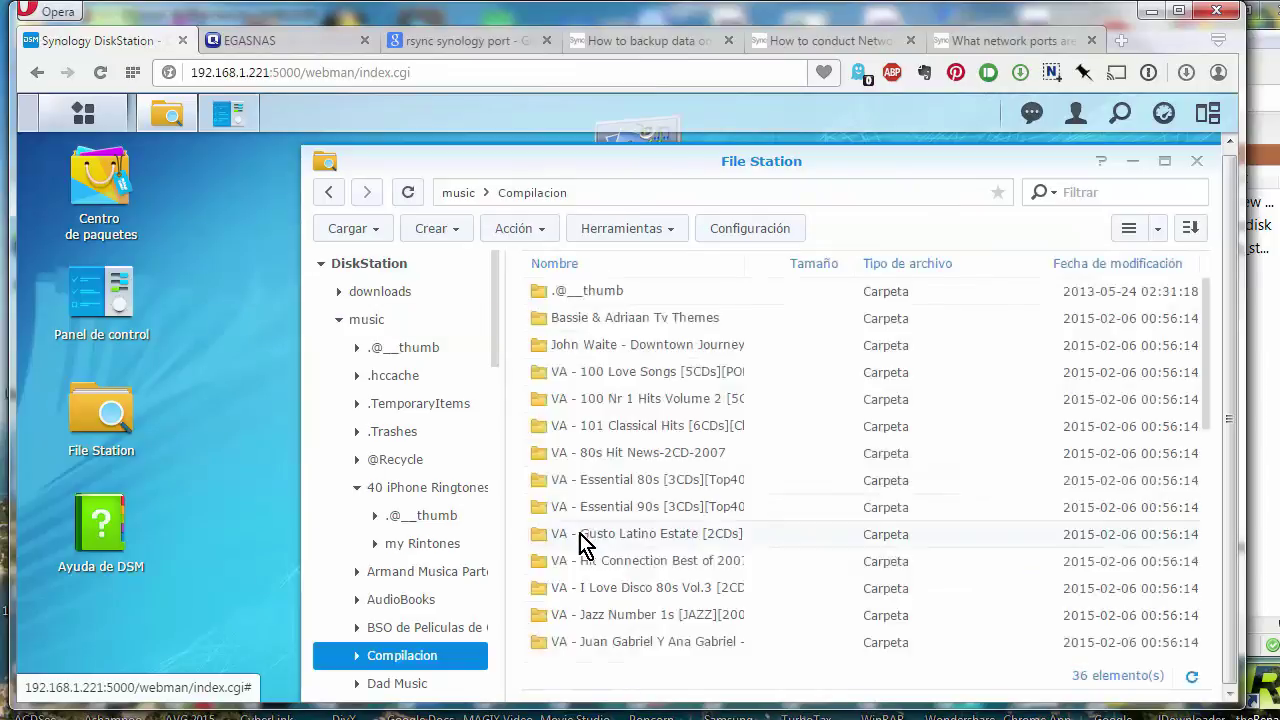
double_click(608, 322)
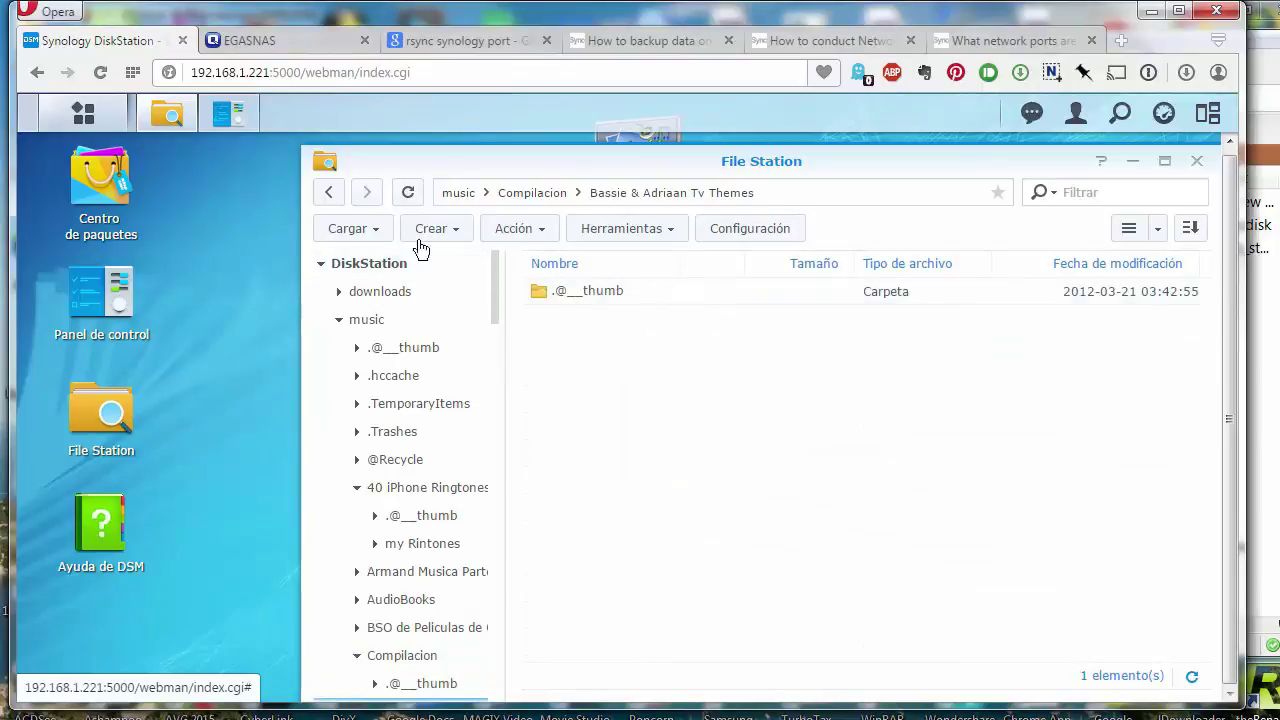
left_click(327, 194)
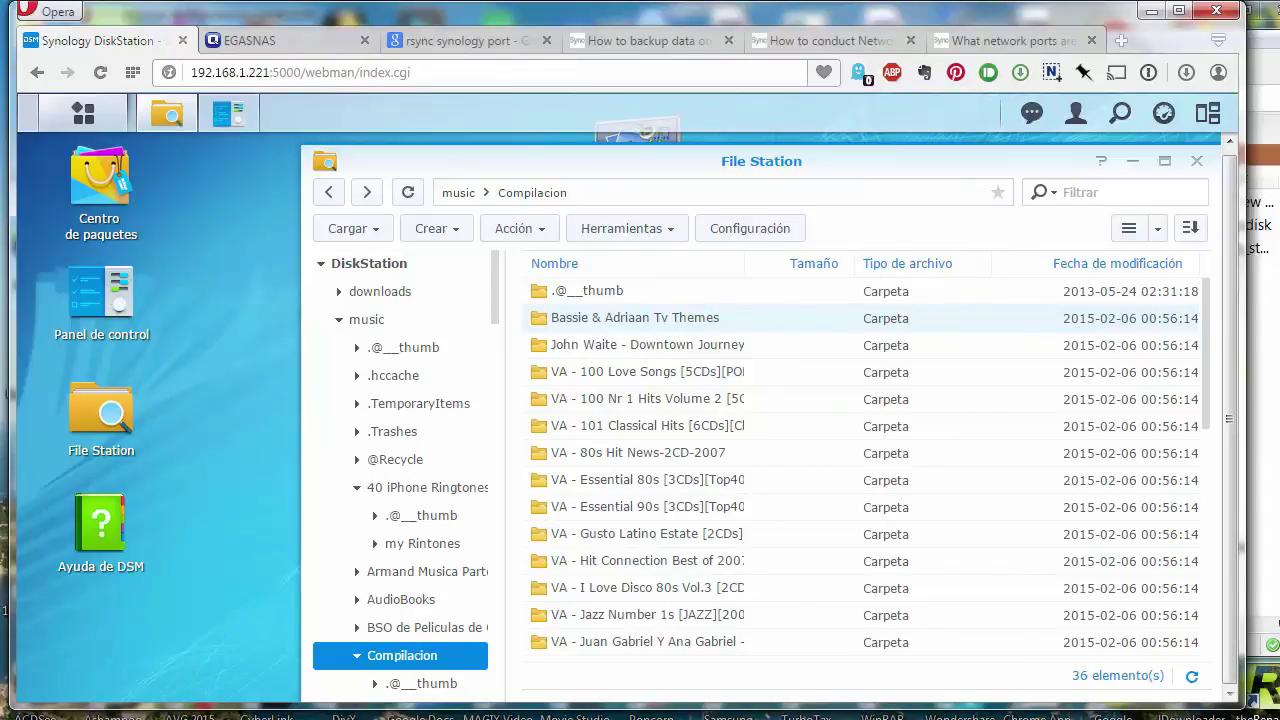
left_click(1197, 162)
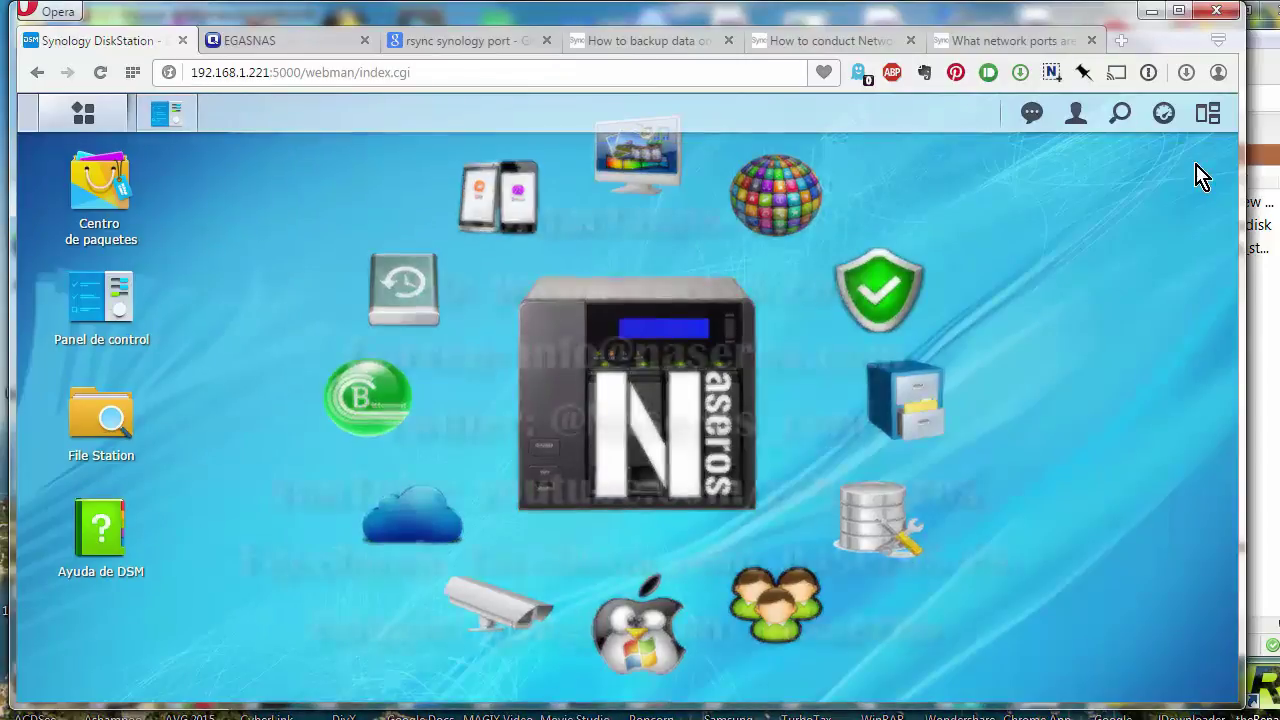